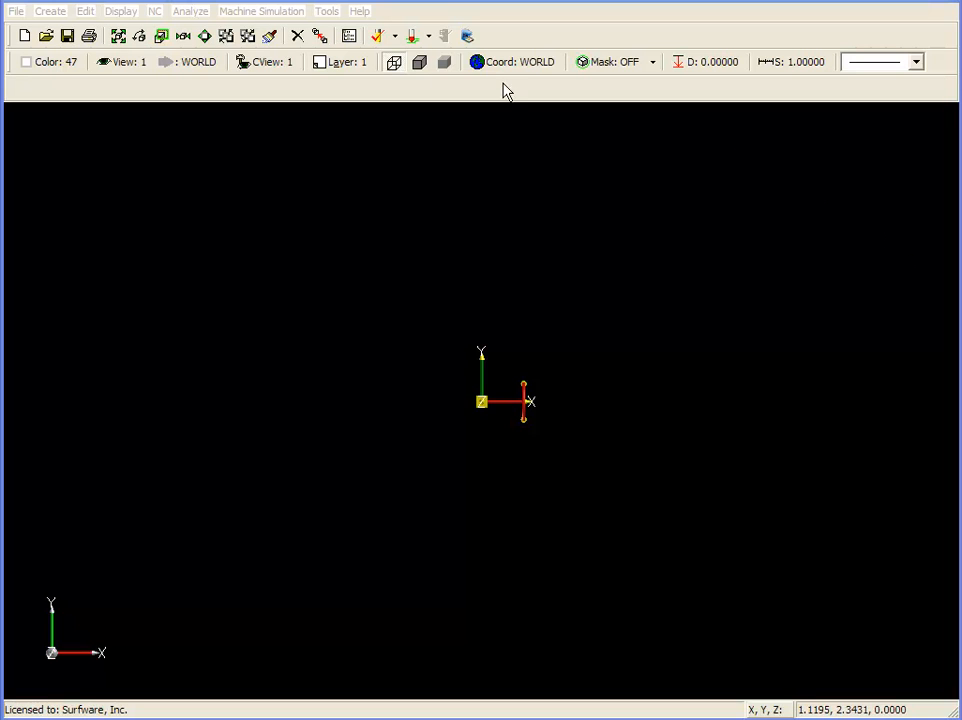
# - Open the layer list and examine the Default Layer's current, visible and selectable status
pyautogui.click(366, 63)
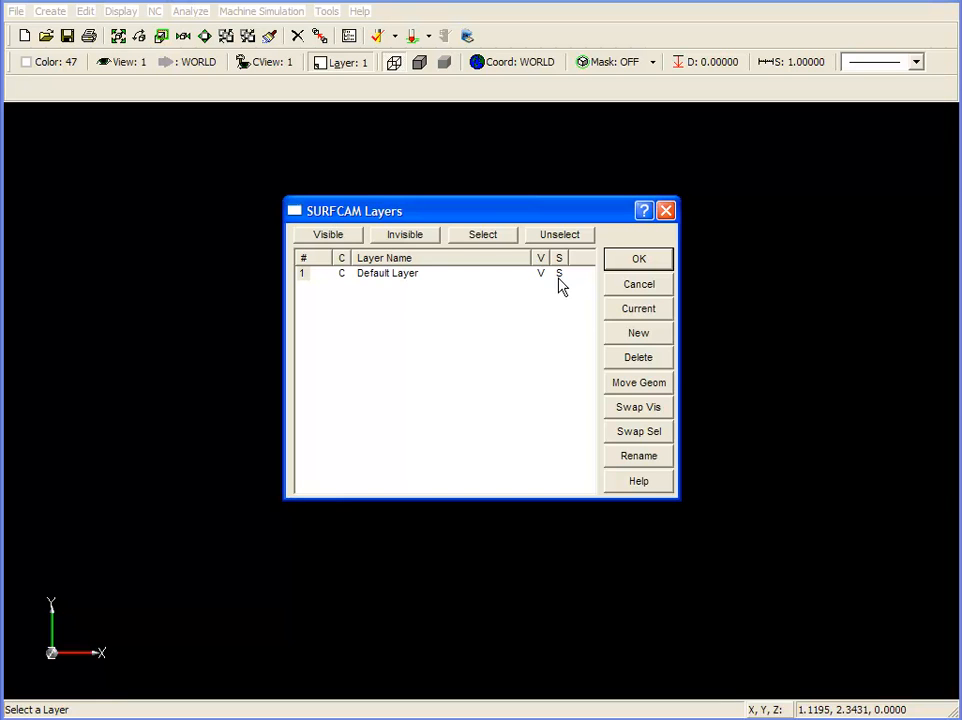
pyautogui.click(640, 260)
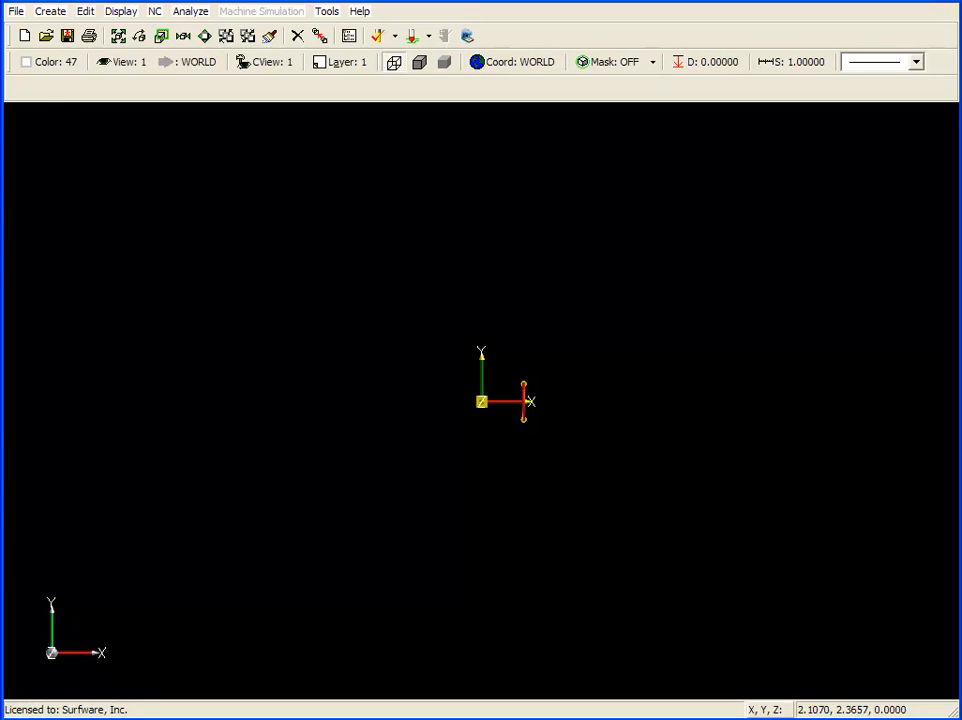
# - Create a line rectangle with length 6, width 3 and fillet radius 0.25, its corner at X0 Y0 Z0, and fit it in view
pyautogui.click(47, 12)
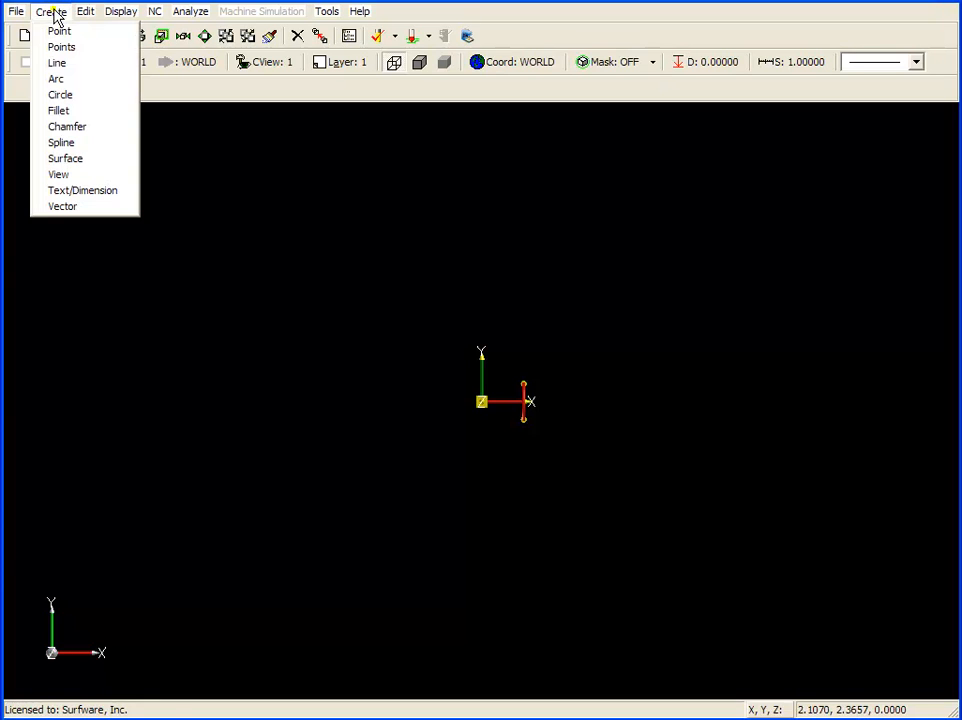
pyautogui.click(62, 63)
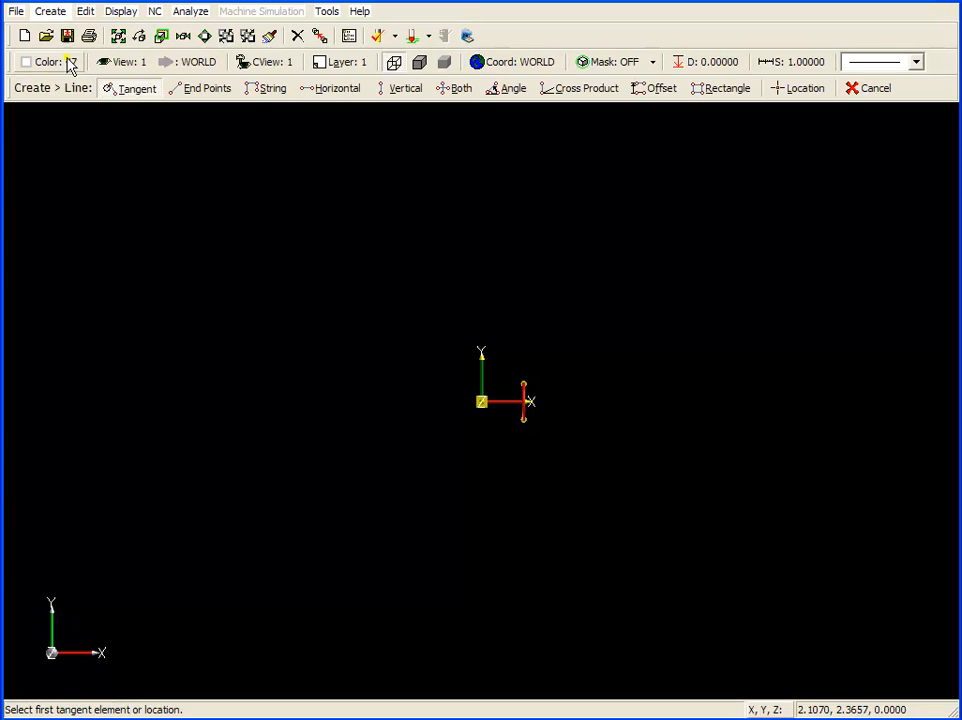
pyautogui.click(720, 92)
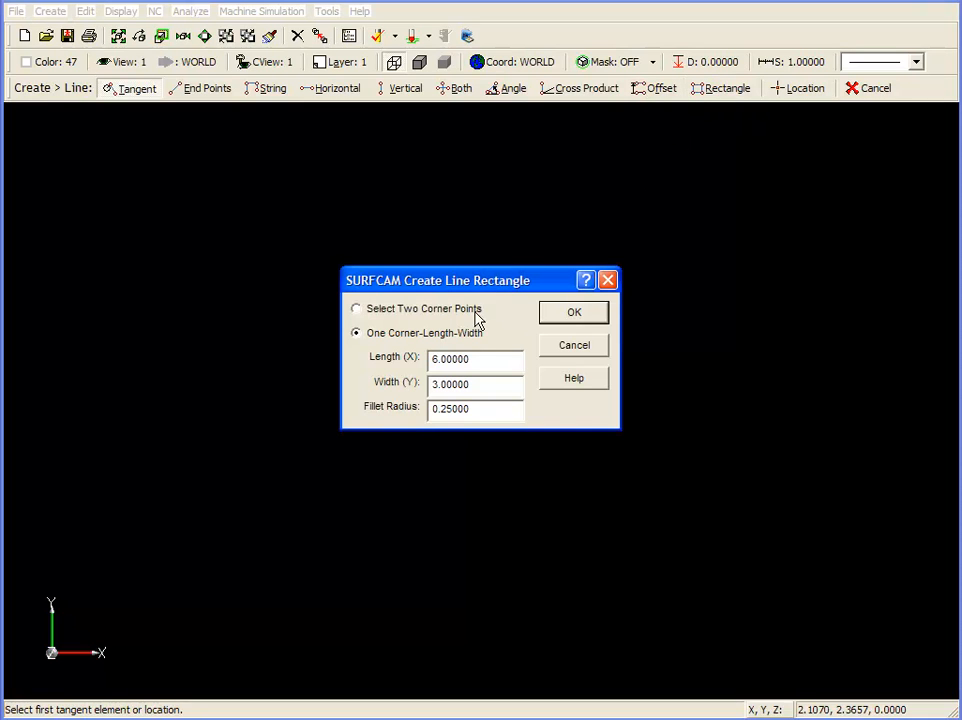
pyautogui.moveTo(432, 358); pyautogui.dragTo(430, 385)
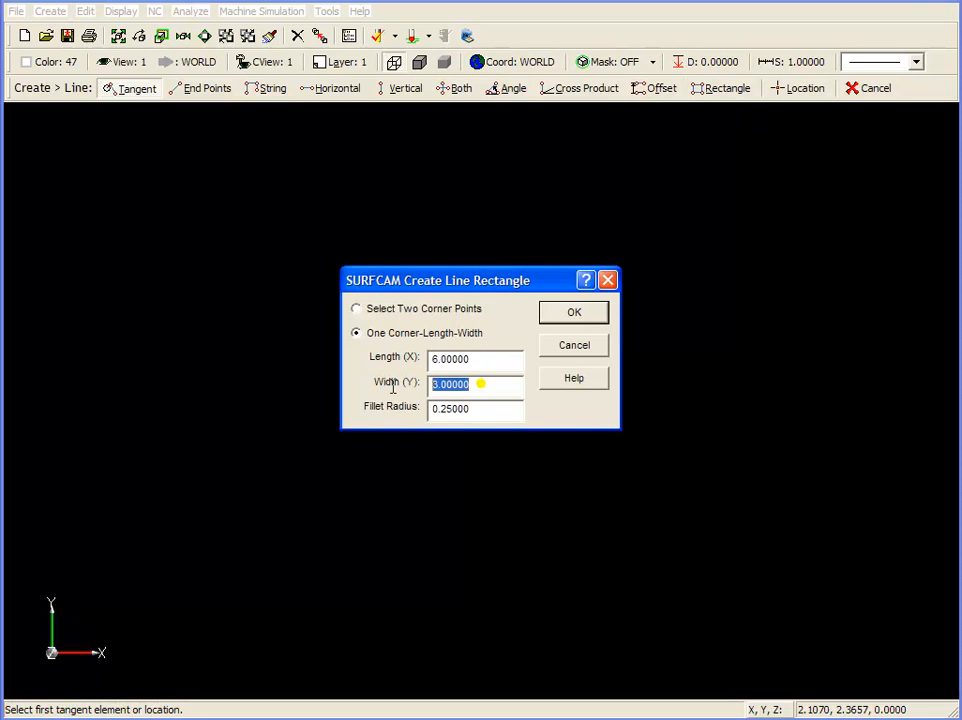
pyautogui.moveTo(504, 411); pyautogui.dragTo(413, 405)
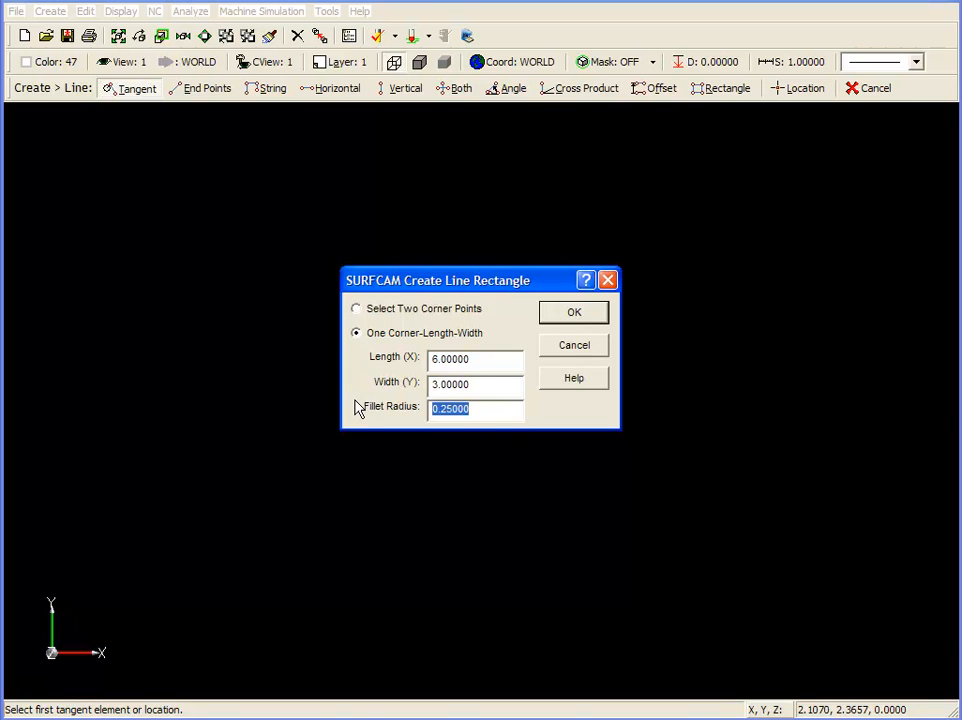
pyautogui.click(588, 316)
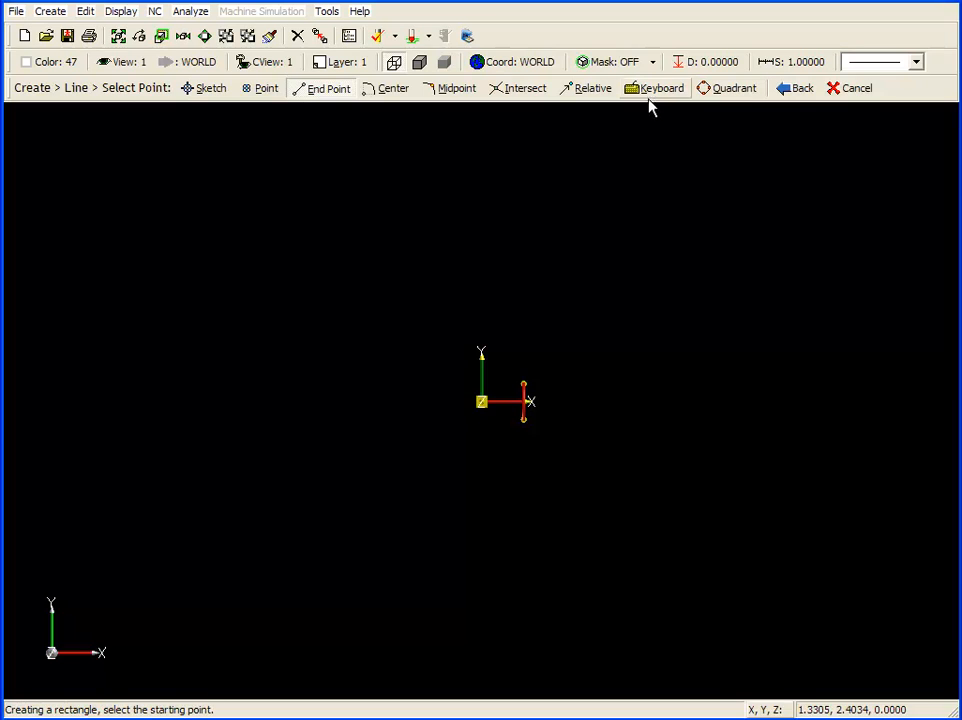
pyautogui.click(650, 91)
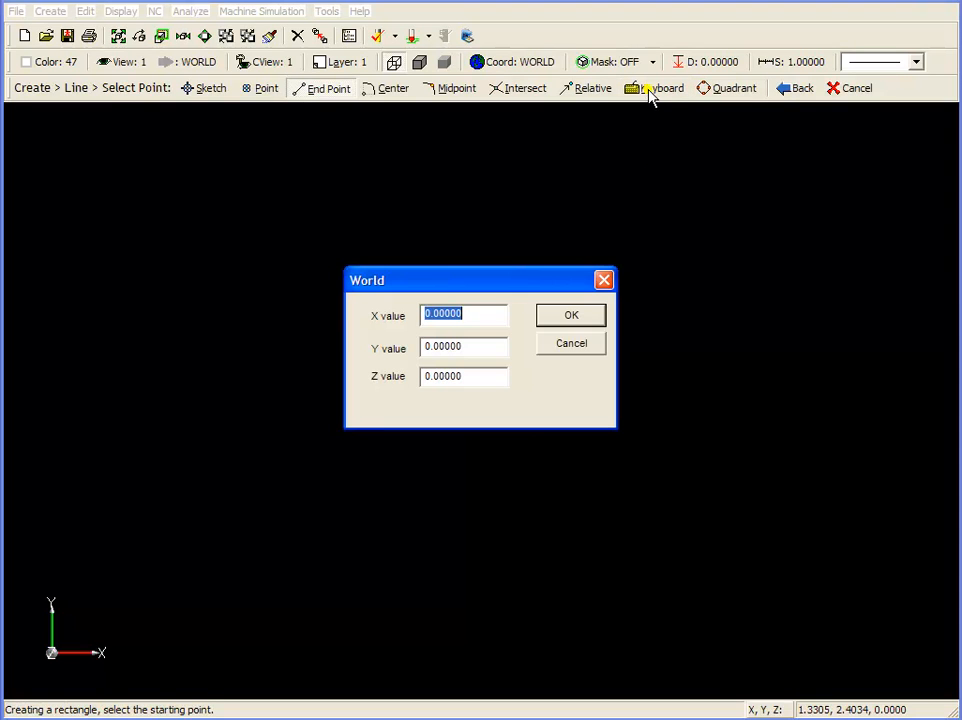
pyautogui.click(588, 316)
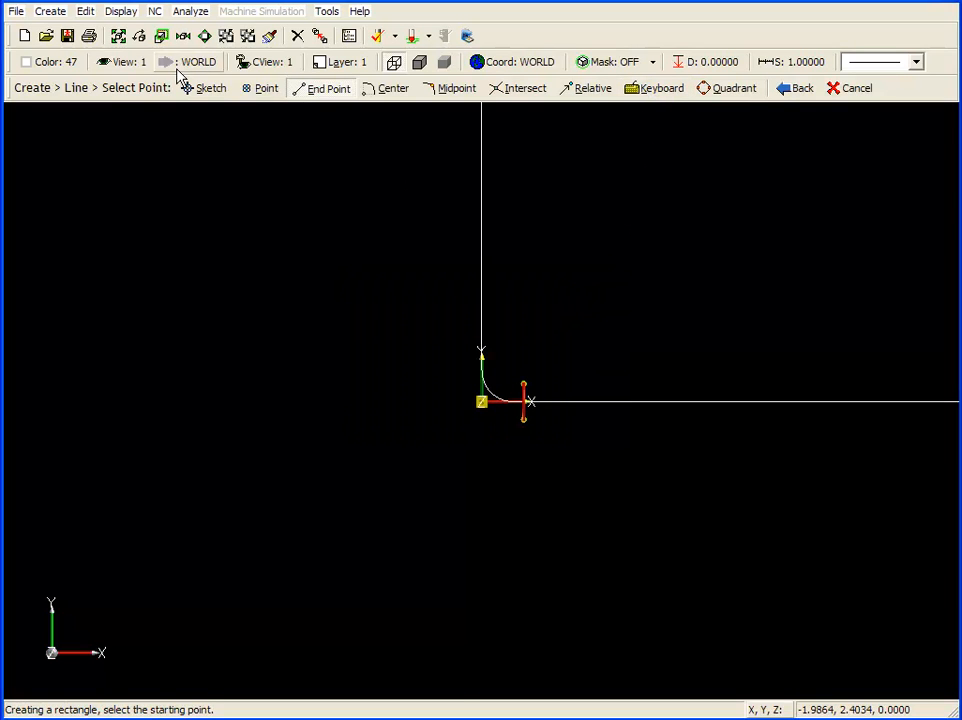
pyautogui.click(118, 36)
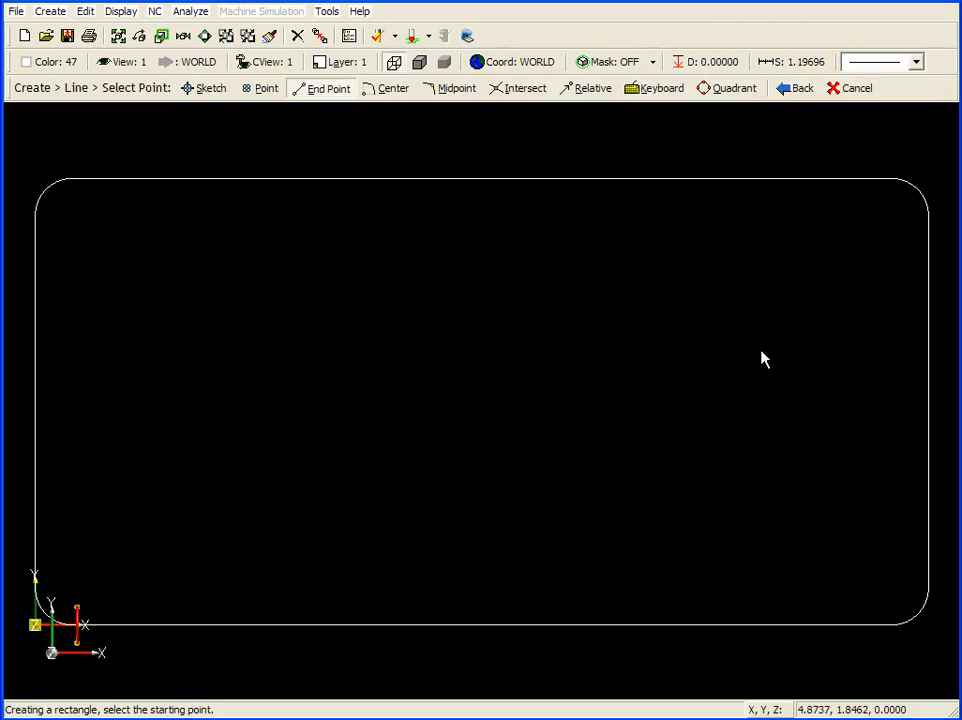
# - Set the drawing color to green (color 10) and create layer 2 named Holes as the current layer
pyautogui.click(45, 63)
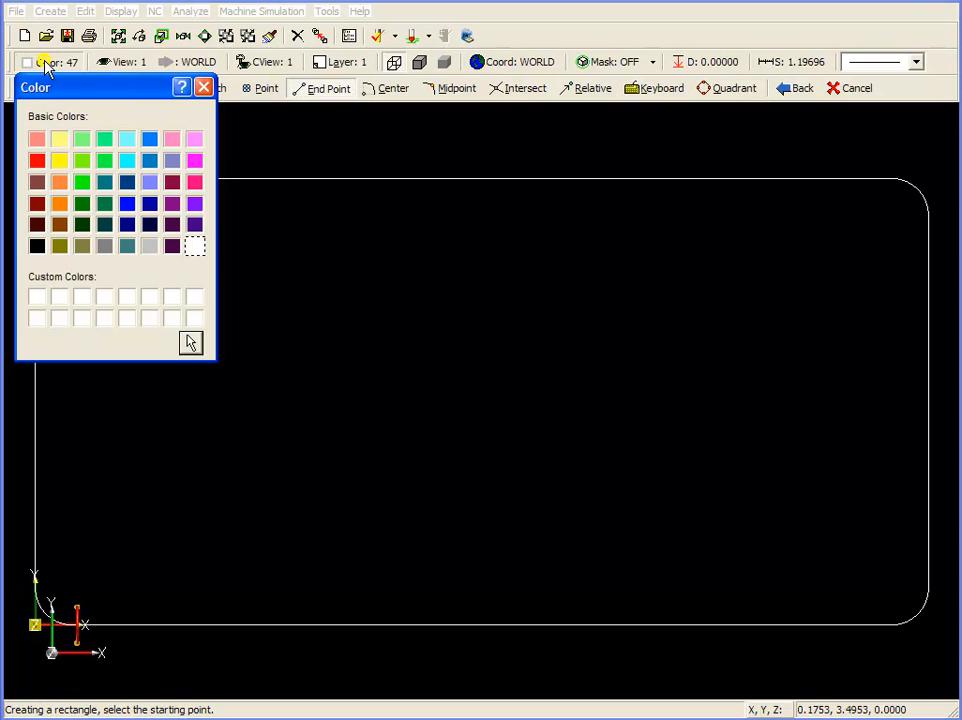
pyautogui.click(86, 155)
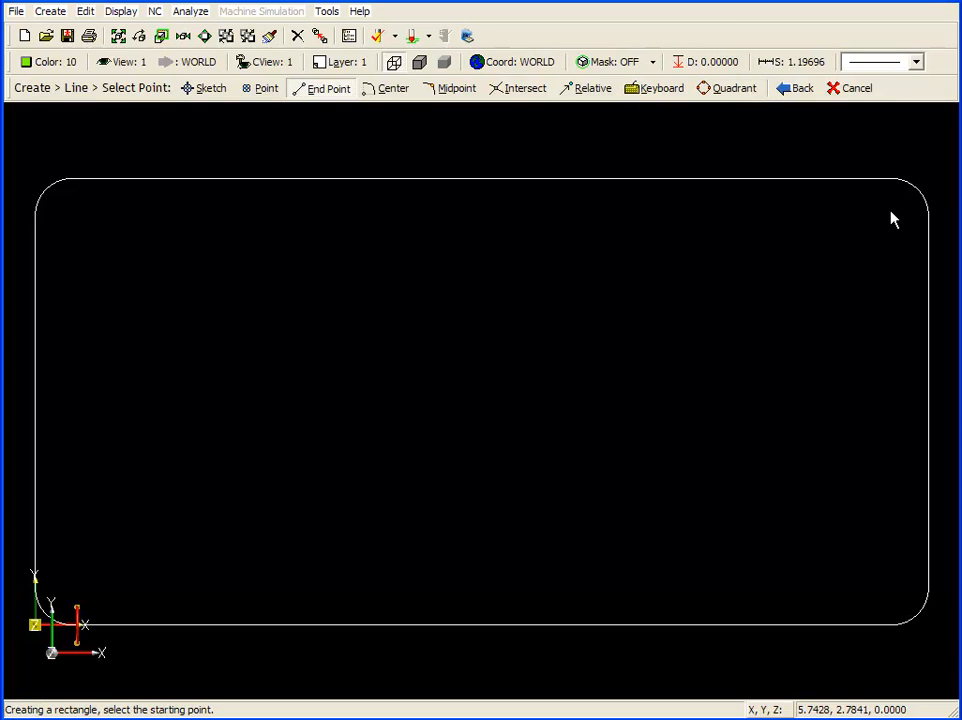
pyautogui.click(343, 63)
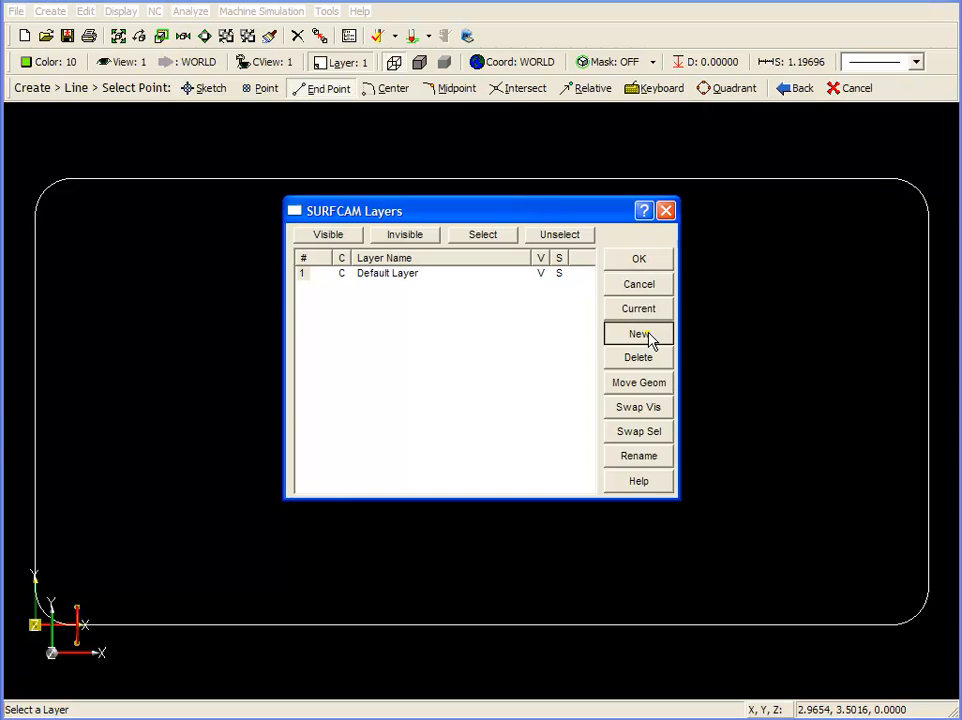
pyautogui.click(649, 338)
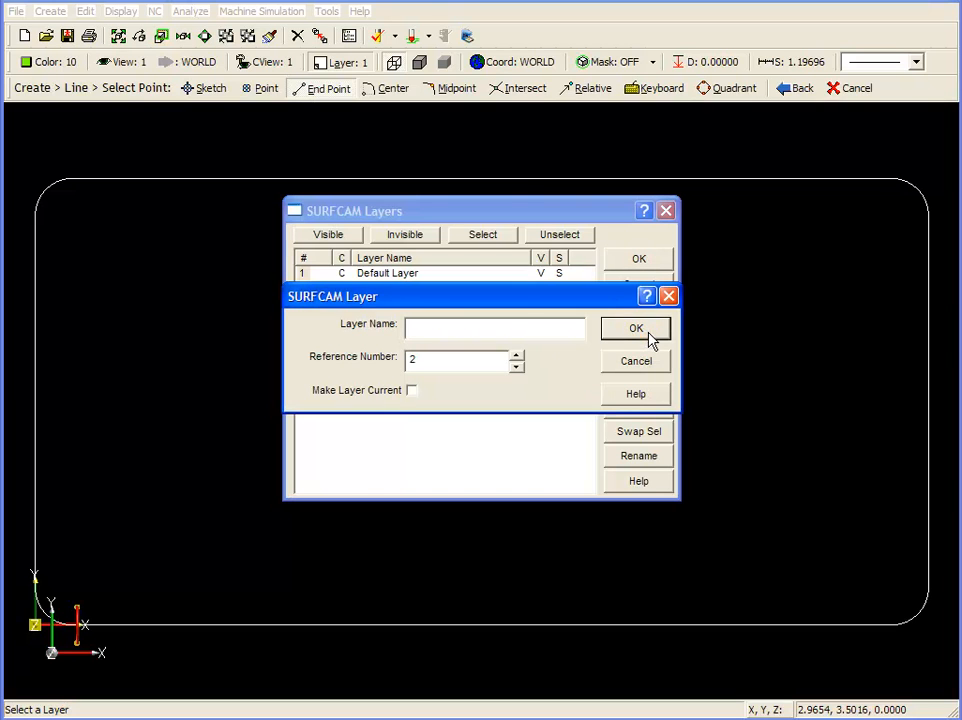
pyautogui.write('H')
pyautogui.click(412, 391)
pyautogui.click(640, 334)
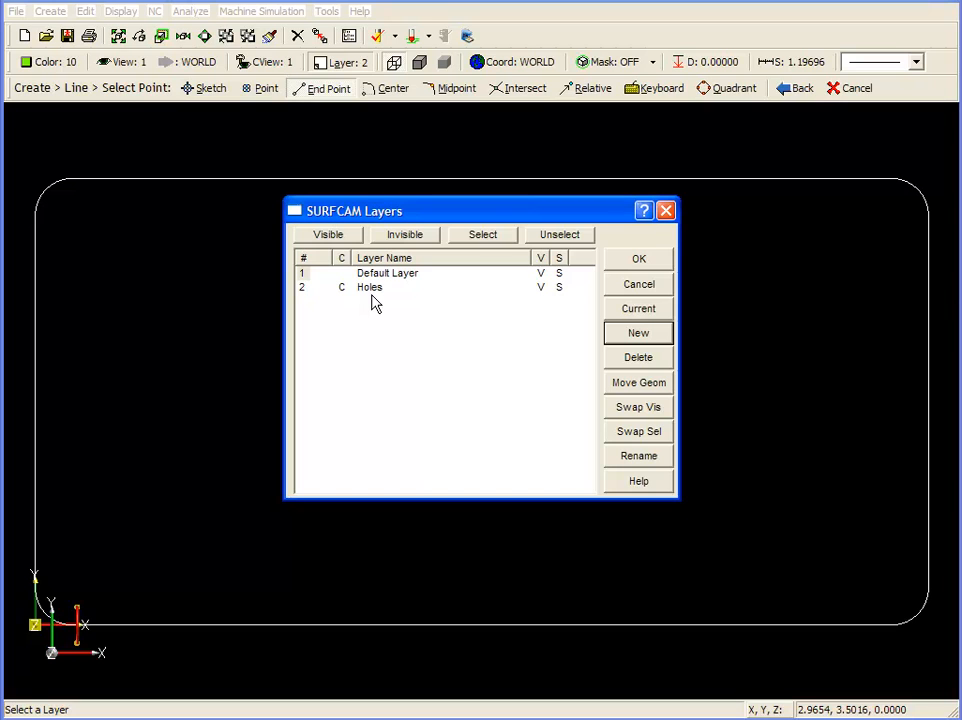
pyautogui.click(641, 262)
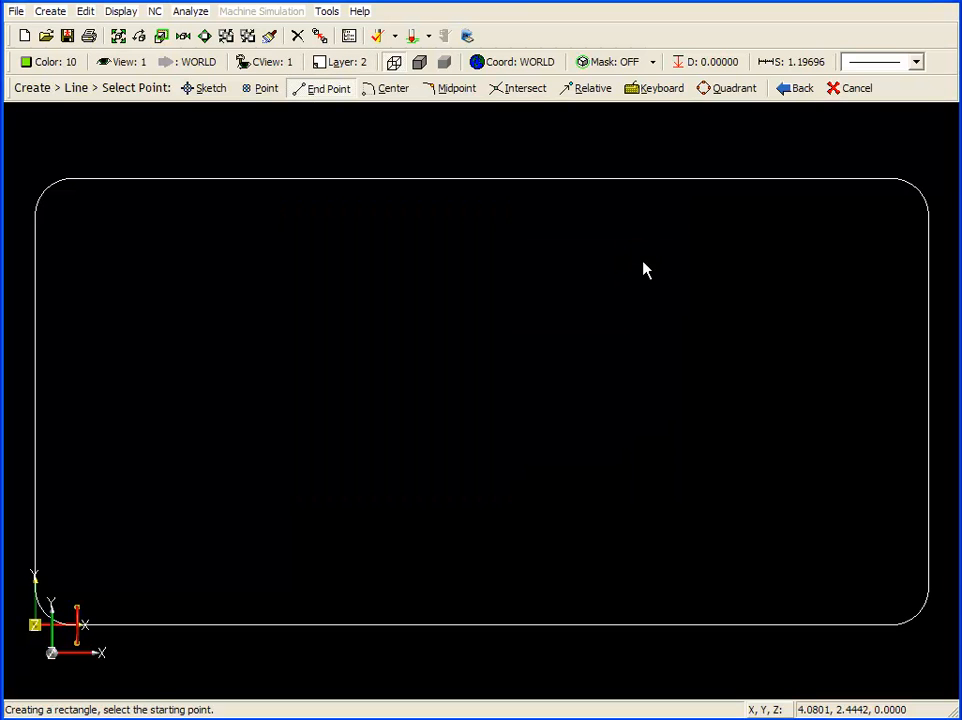
# - Create four circles of diameter .25, each centered on one of the rectangle's corner fillet arcs
pyautogui.click(51, 11)
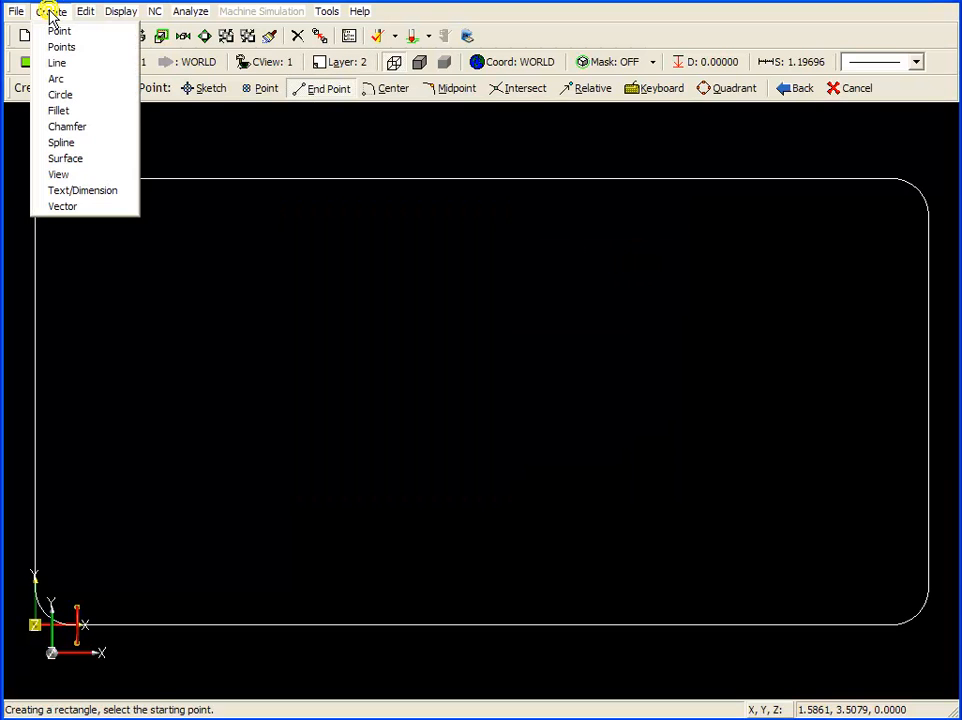
pyautogui.click(76, 100)
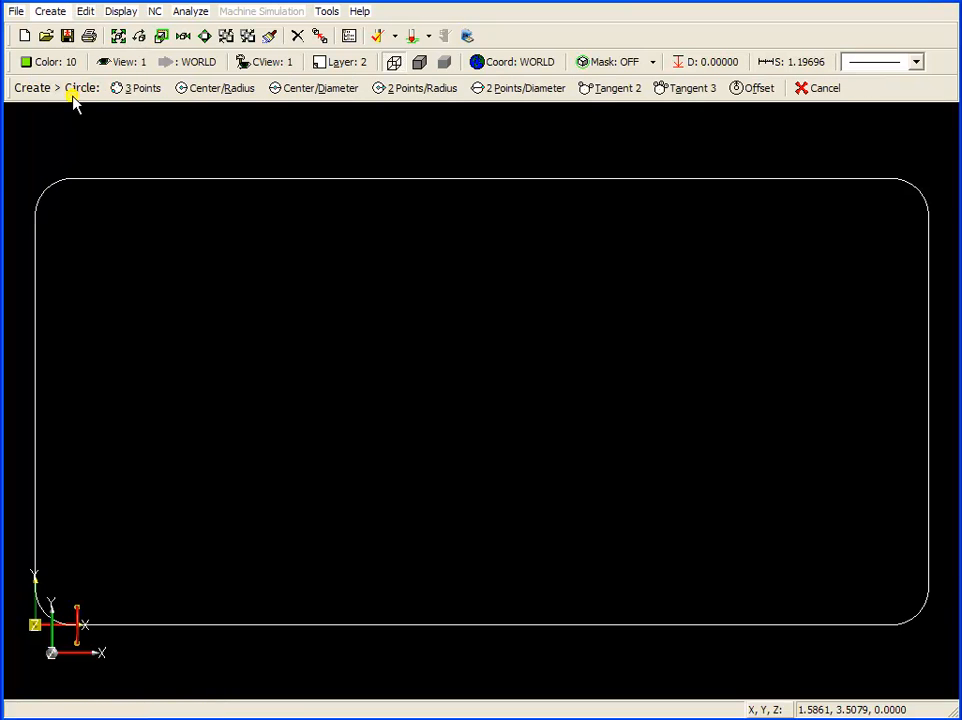
pyautogui.click(325, 90)
pyautogui.write('.25')
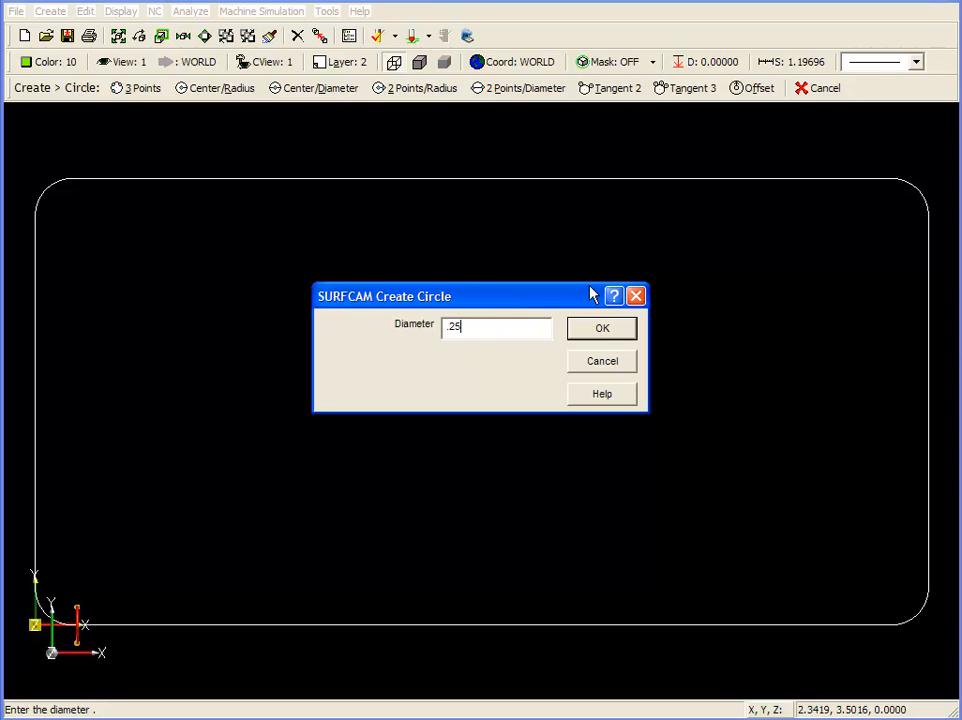
pyautogui.click(603, 328)
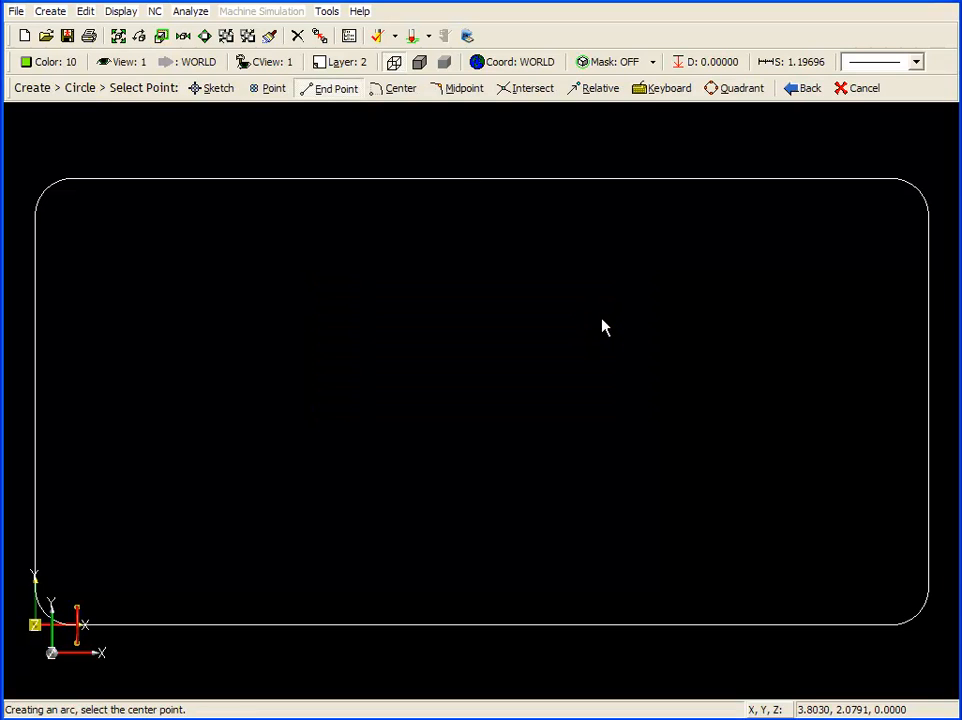
pyautogui.click(396, 88)
pyautogui.click(47, 193)
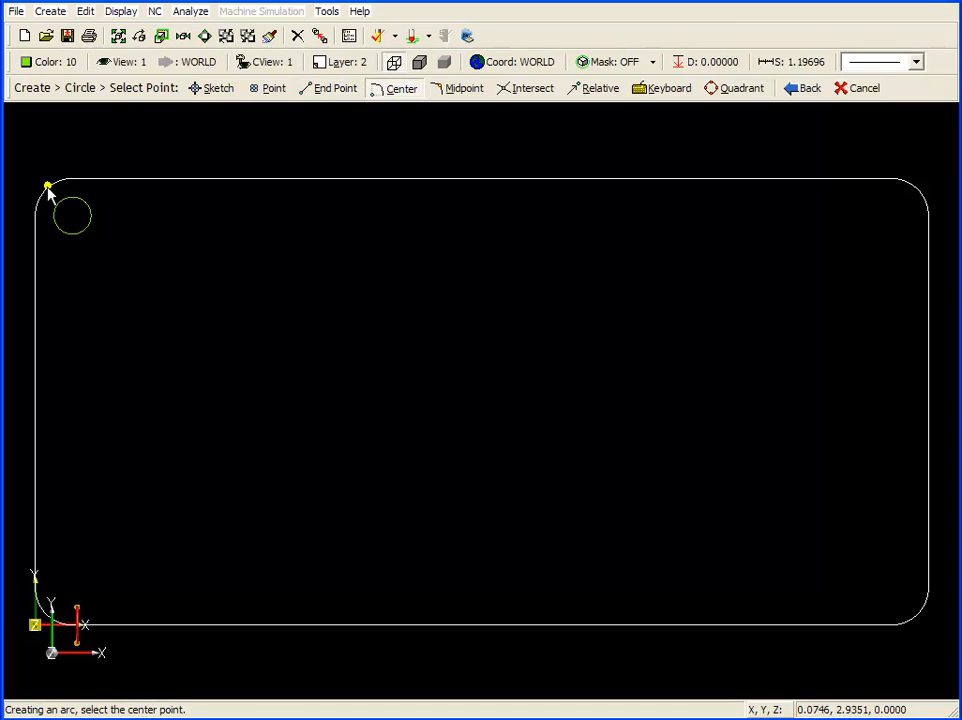
pyautogui.click(47, 616)
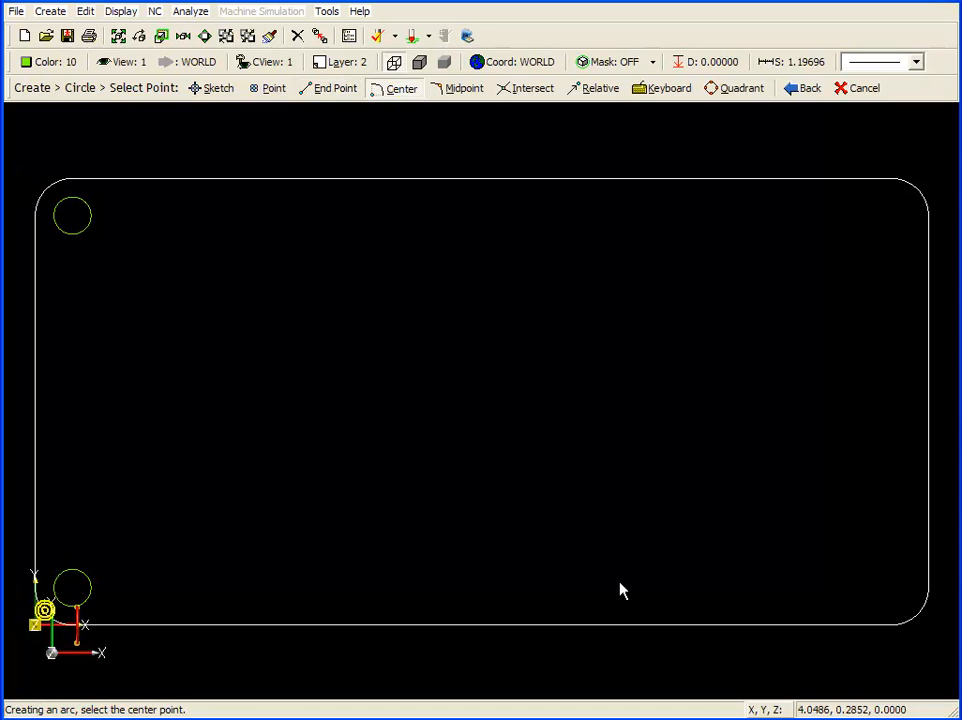
pyautogui.click(914, 621)
pyautogui.click(916, 192)
pyautogui.click(860, 89)
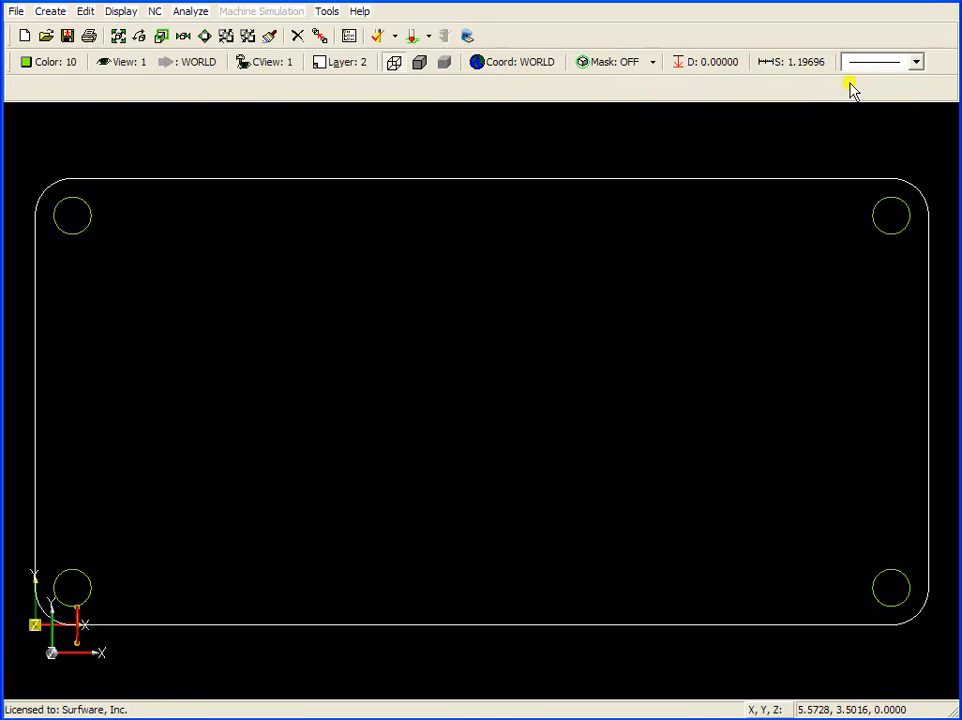
# - Make the Default Layer invisible to hide the rectangle while keeping the Holes layer displayed
pyautogui.click(354, 64)
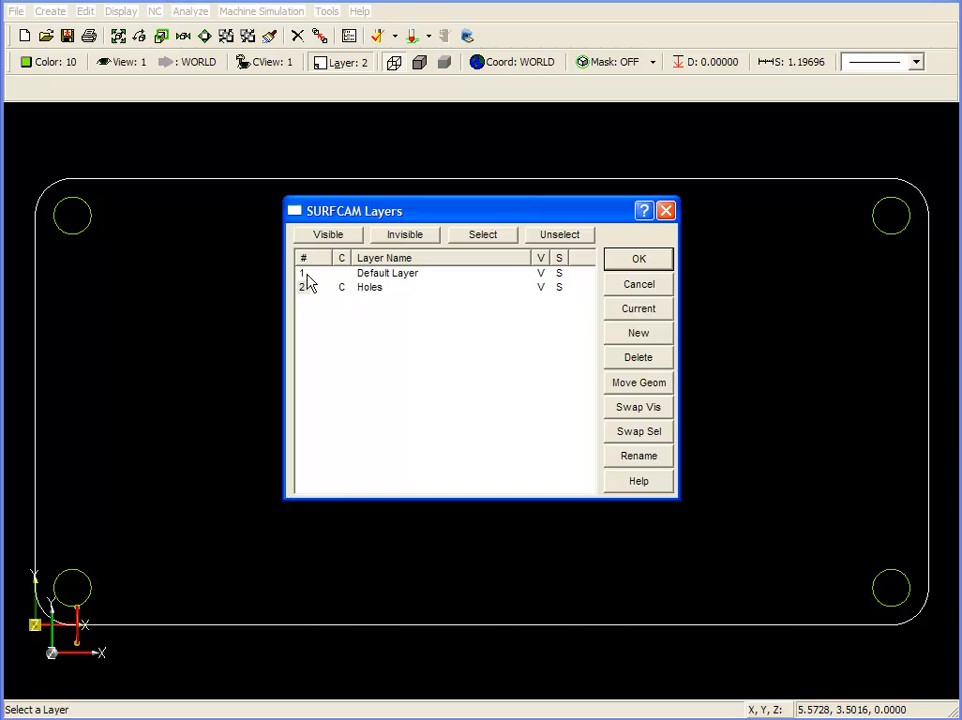
pyautogui.click(540, 276)
pyautogui.click(640, 259)
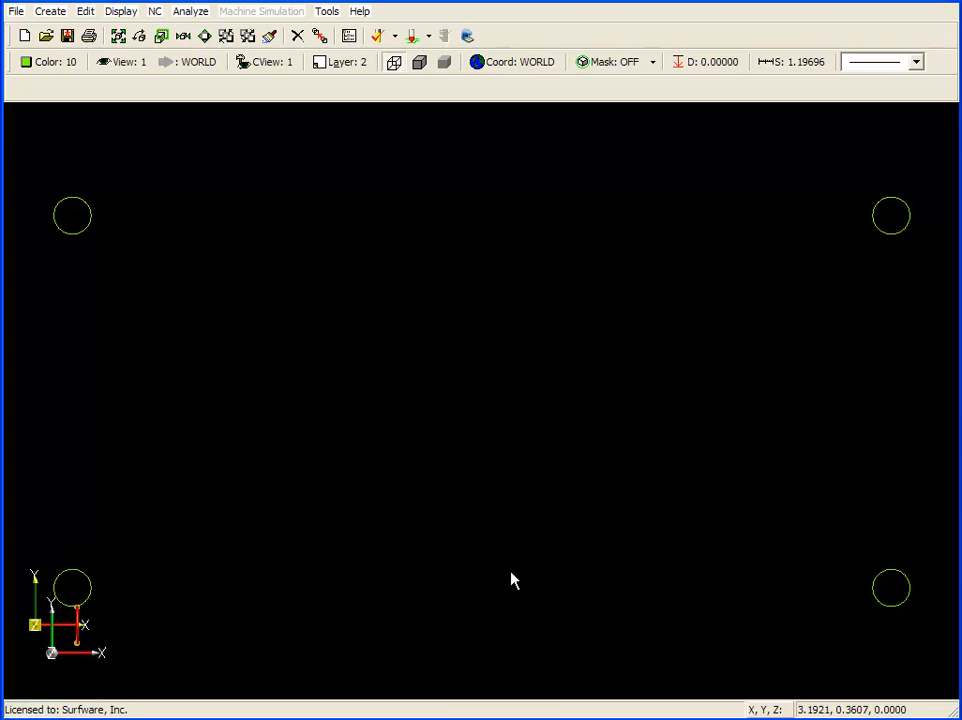
# - Turn the Default Layer's visibility back on to display the rectangle
pyautogui.click(338, 64)
pyautogui.click(540, 274)
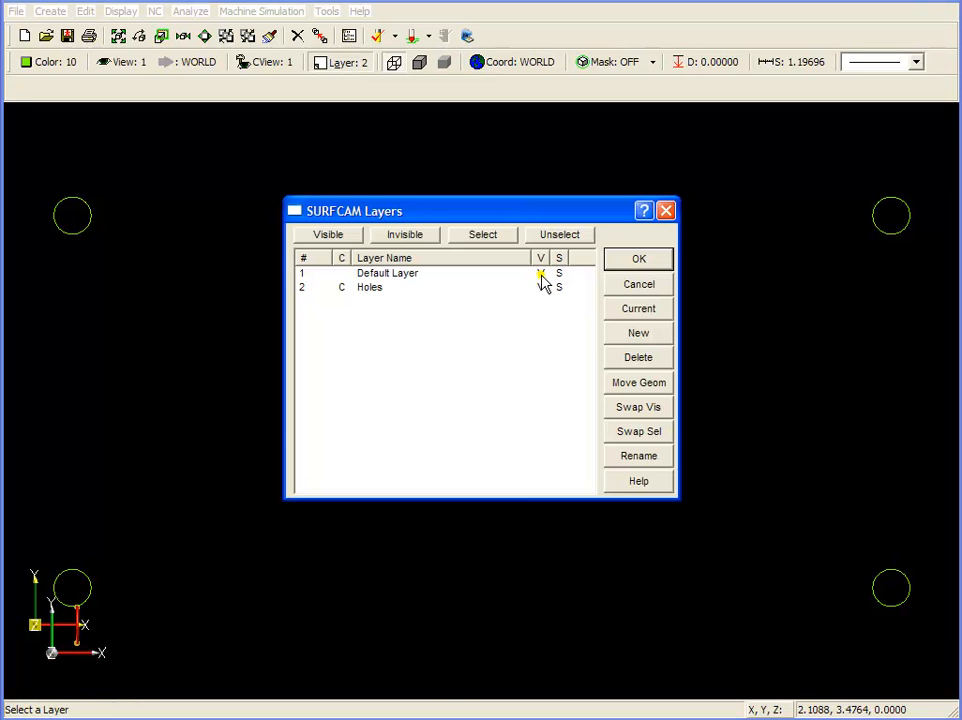
pyautogui.click(648, 262)
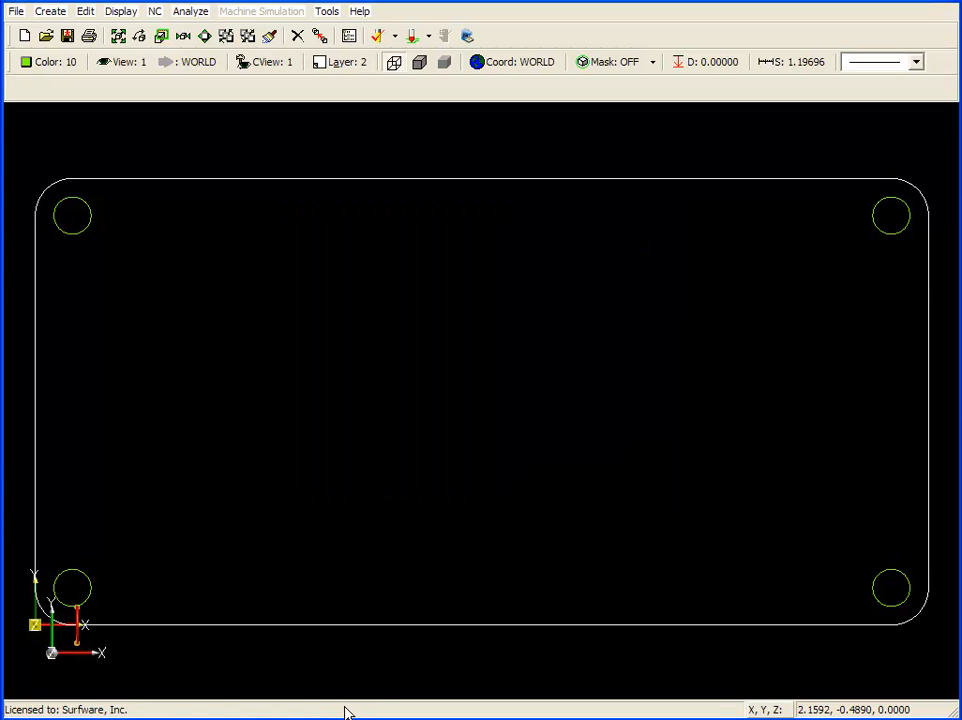
# - Make the current Holes layer invisible, accepting to work on an invisible layer
pyautogui.click(363, 62)
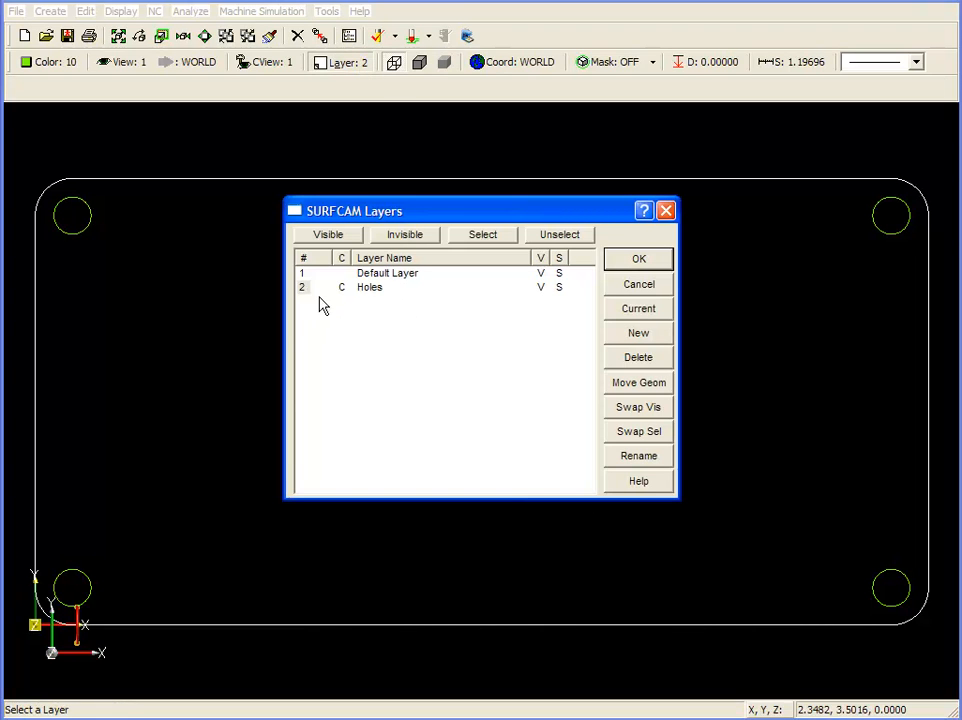
pyautogui.click(541, 289)
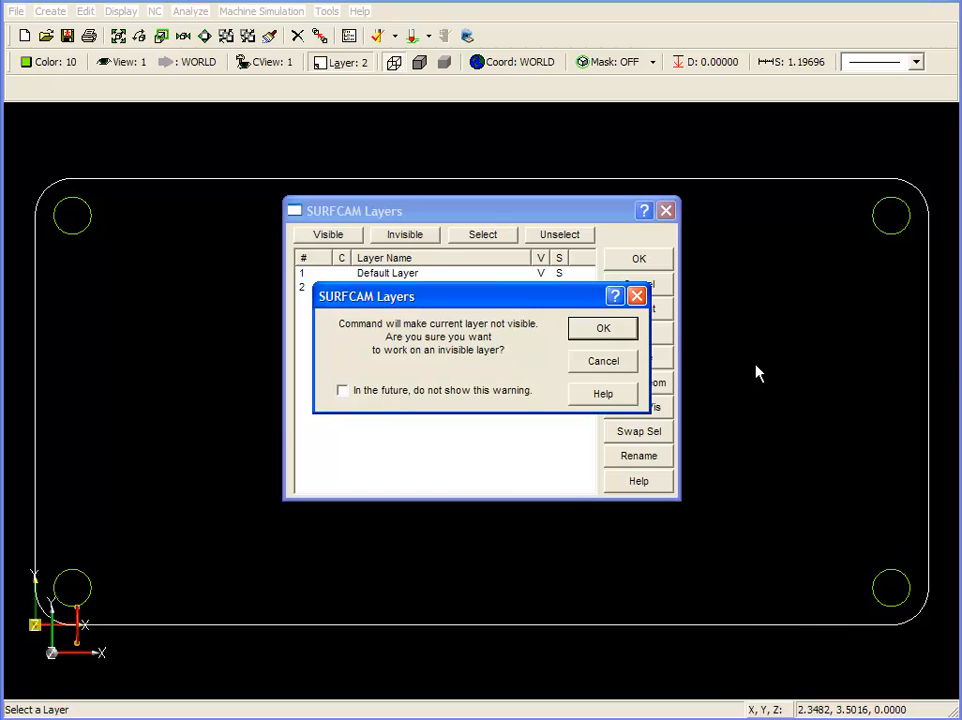
pyautogui.click(614, 335)
pyautogui.click(642, 263)
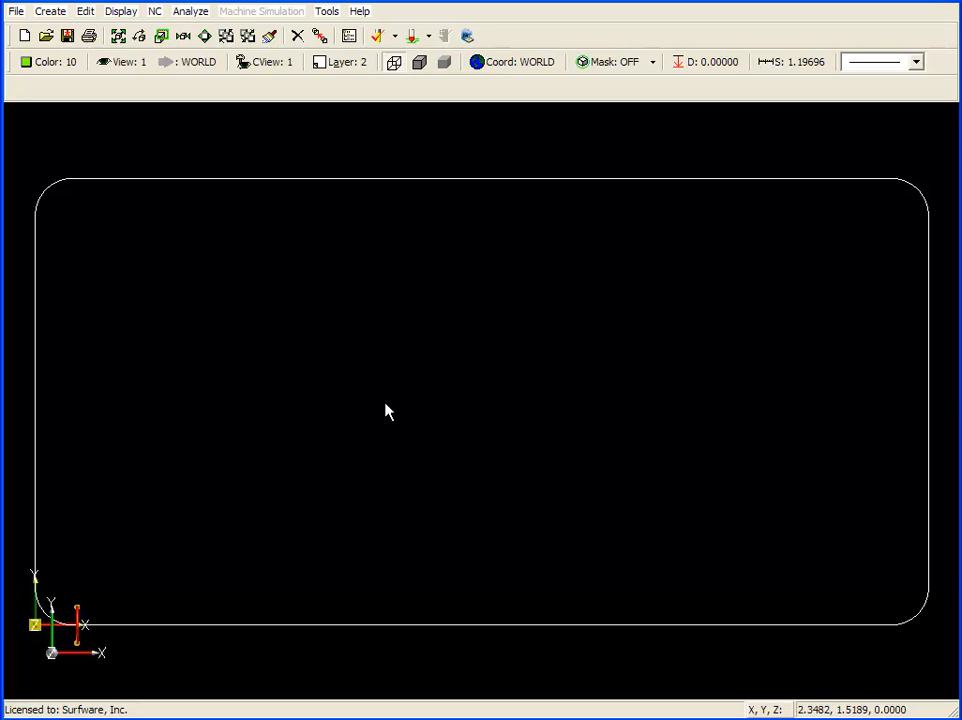
# - Make the Default Layer current and turn the Holes layer's visibility back on
pyautogui.click(350, 68)
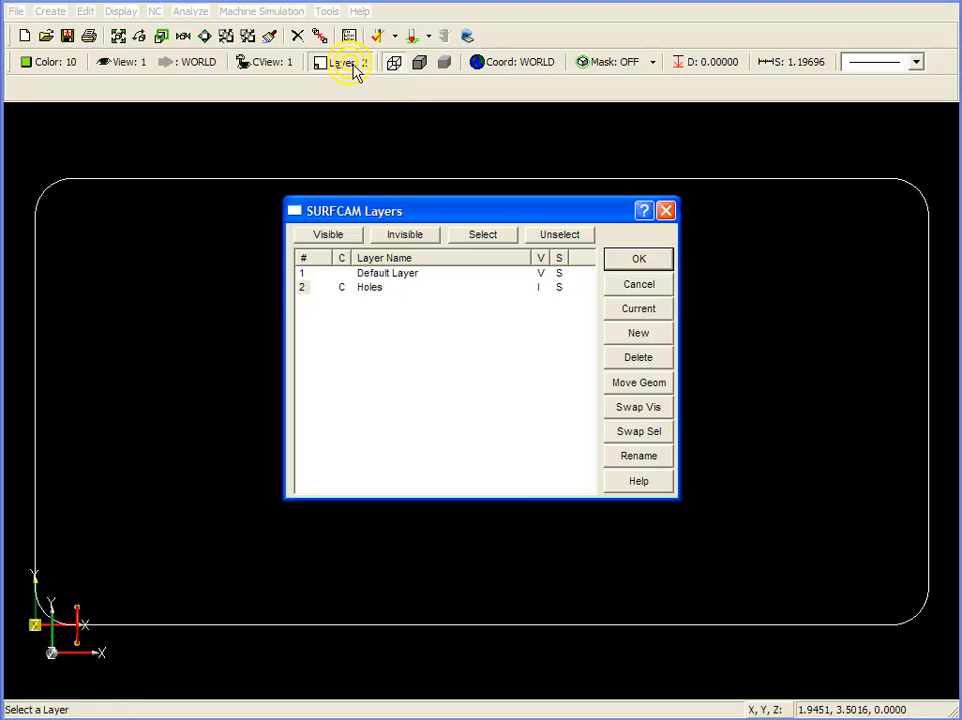
pyautogui.click(543, 288)
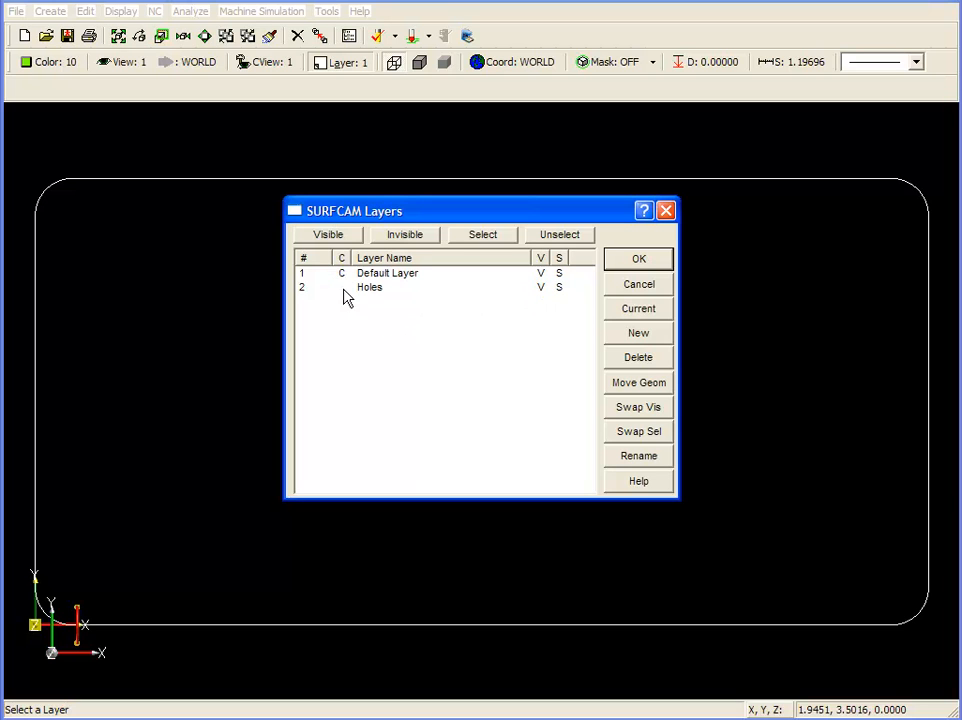
pyautogui.click(618, 258)
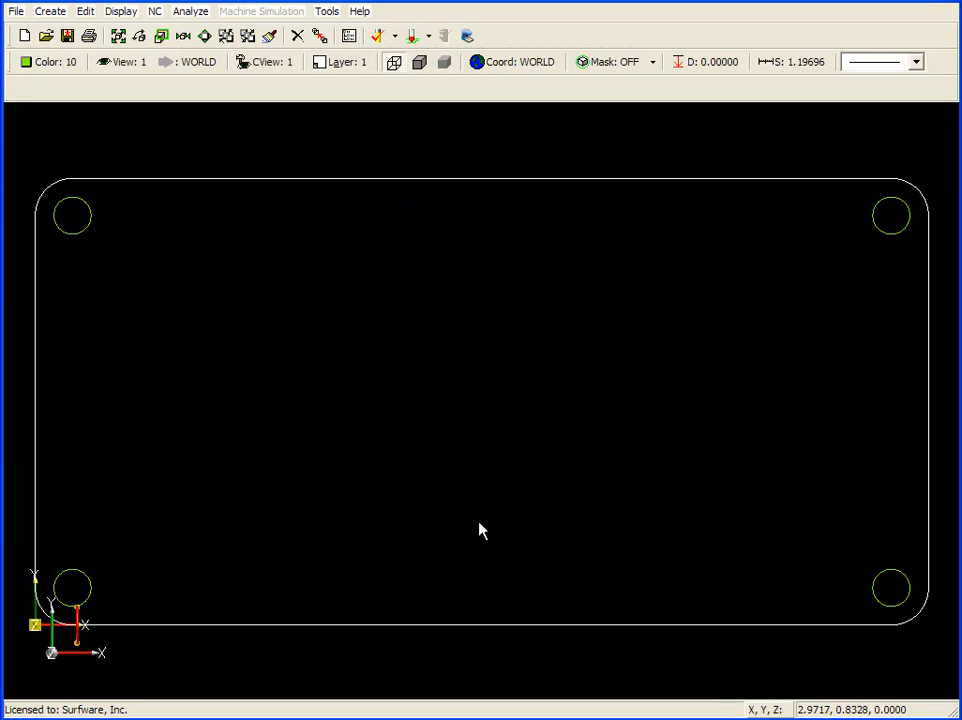
# - Make the Holes layer invisible so that only the filleted rectangle is displayed
pyautogui.click(364, 66)
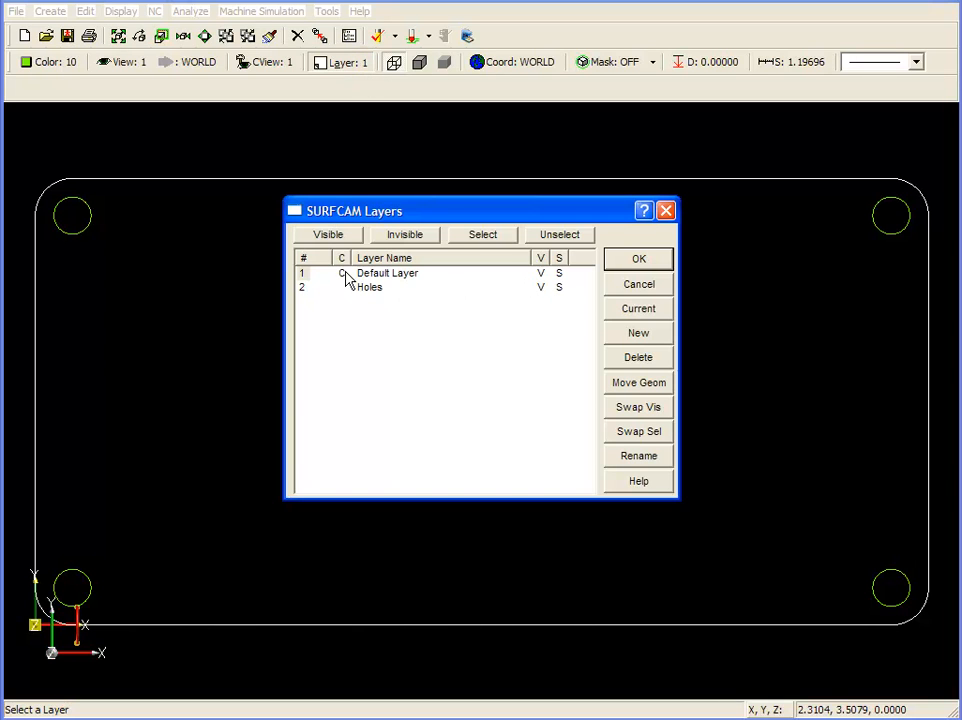
pyautogui.click(544, 289)
pyautogui.click(641, 259)
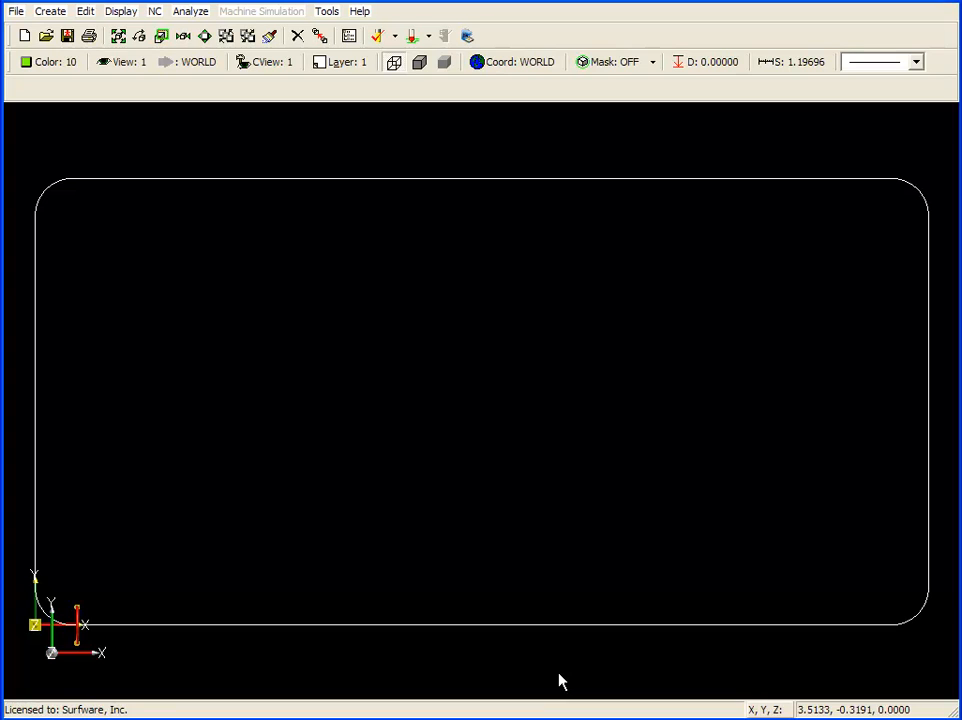
# - Turn the Holes layer's visibility back on to display the four corner circles
pyautogui.click(350, 63)
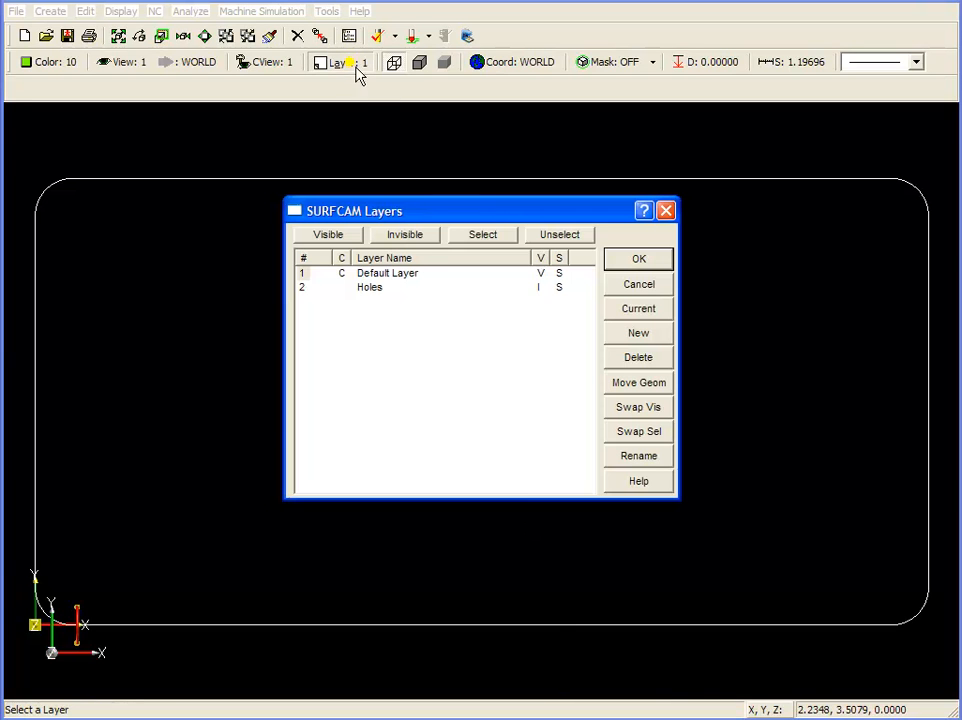
pyautogui.click(540, 287)
pyautogui.click(652, 259)
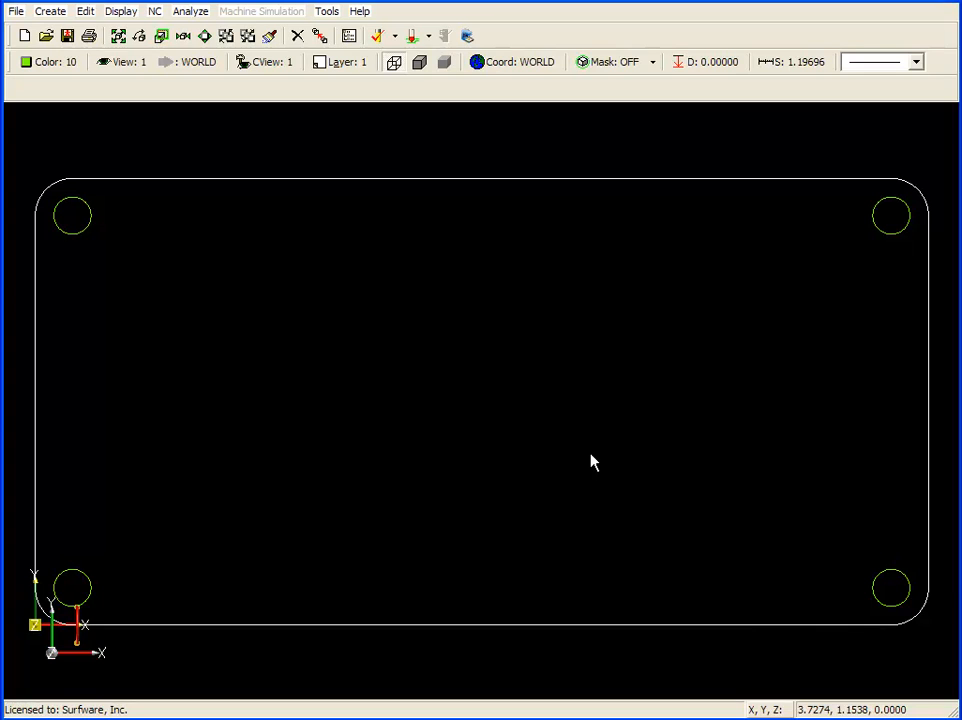
# - Rename layer 1, the Default Layer, as Rectangle and apply the layer settings
pyautogui.click(358, 66)
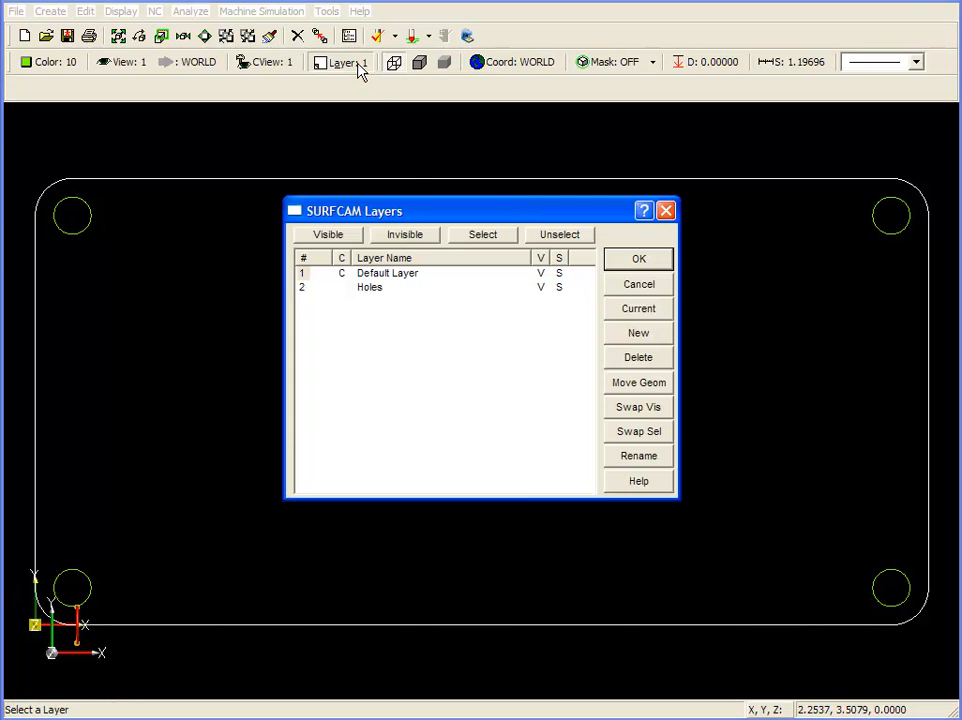
pyautogui.click(303, 273)
pyautogui.click(638, 456)
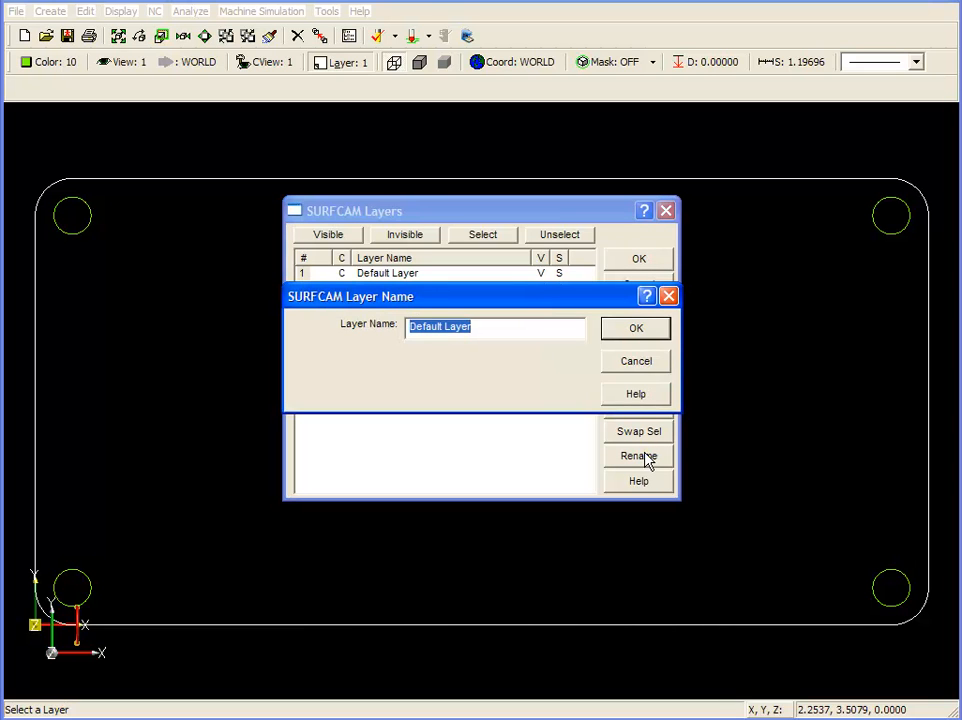
pyautogui.write('Rectangle')
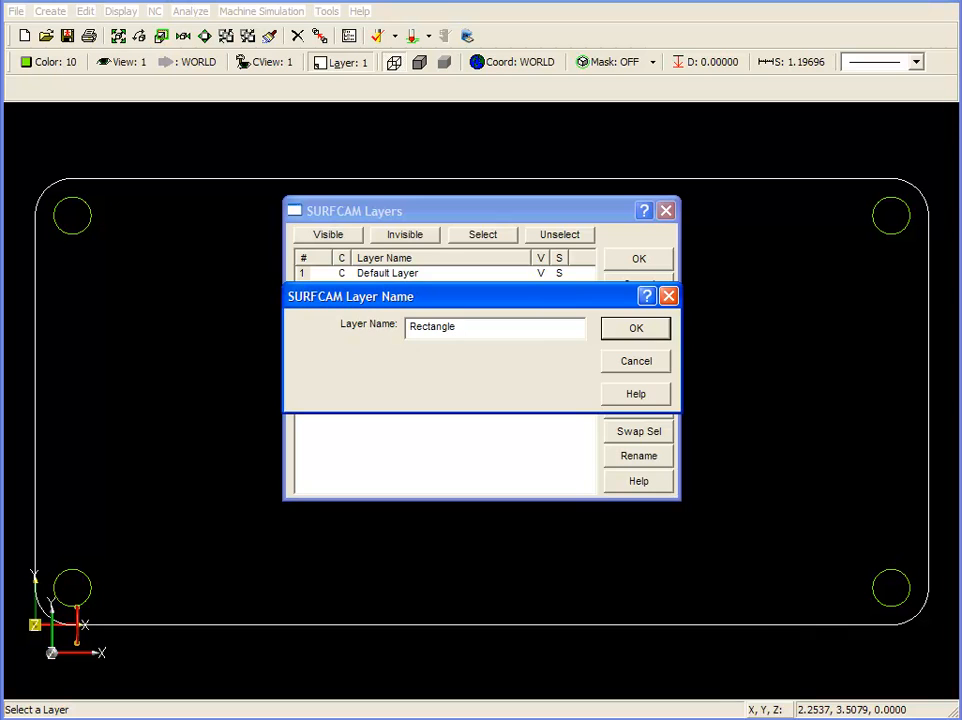
pyautogui.click(645, 330)
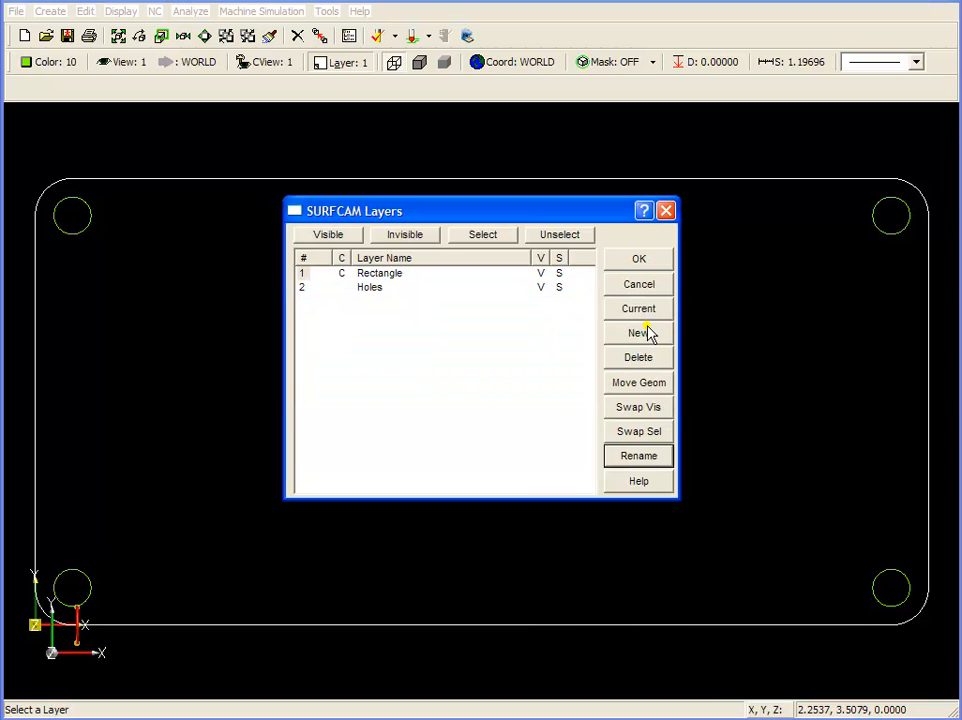
pyautogui.click(640, 262)
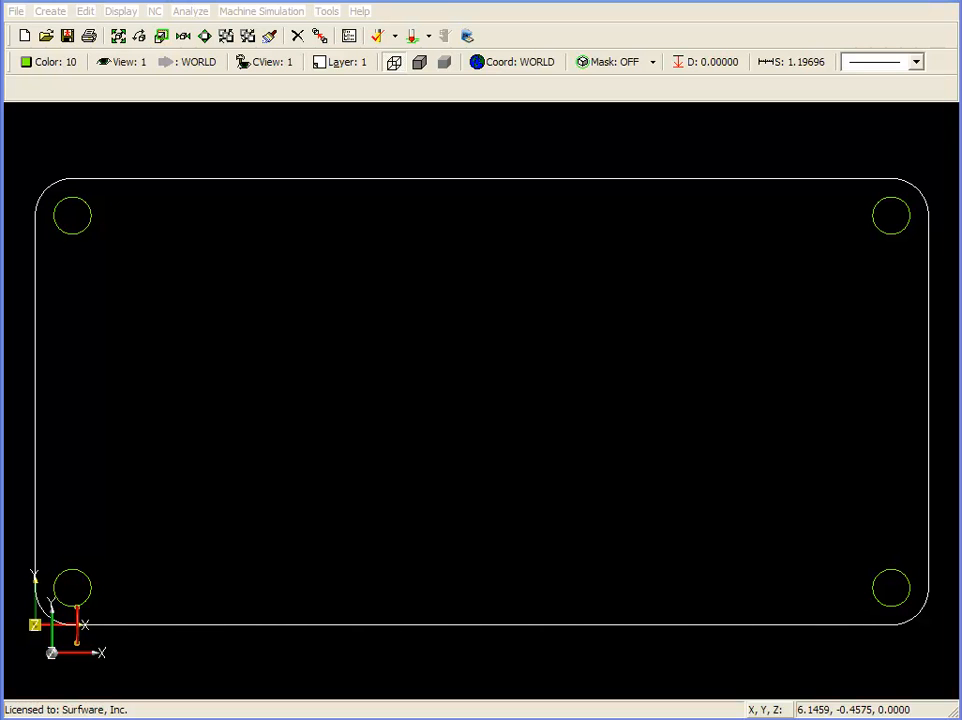
# - Make the geometry on the Holes layer unselectable while leaving the layer visible
pyautogui.click(348, 63)
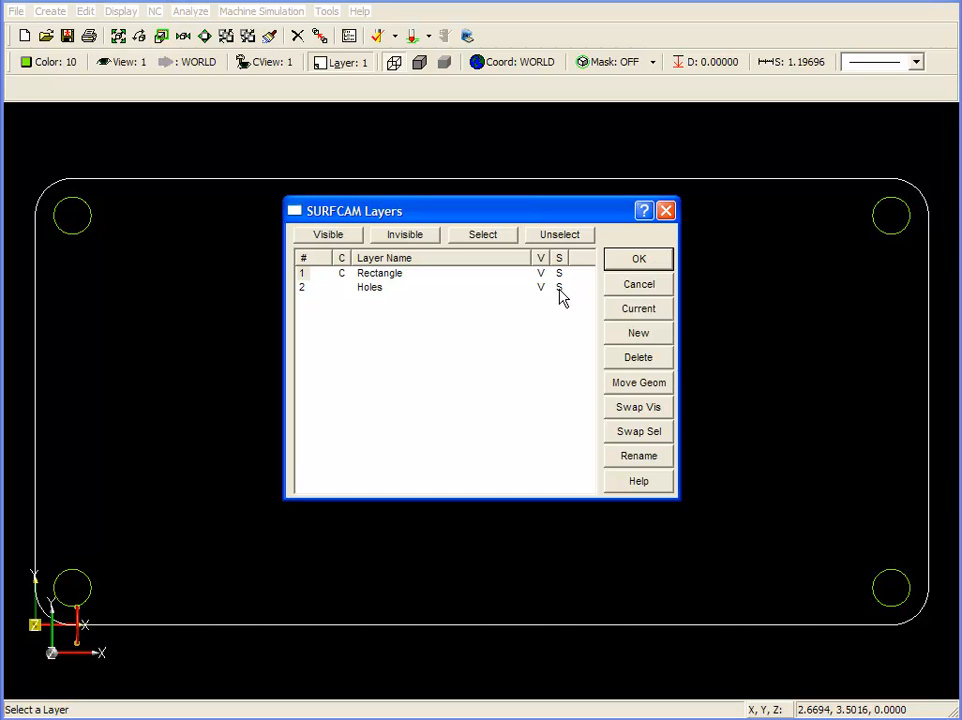
pyautogui.click(559, 288)
pyautogui.click(640, 260)
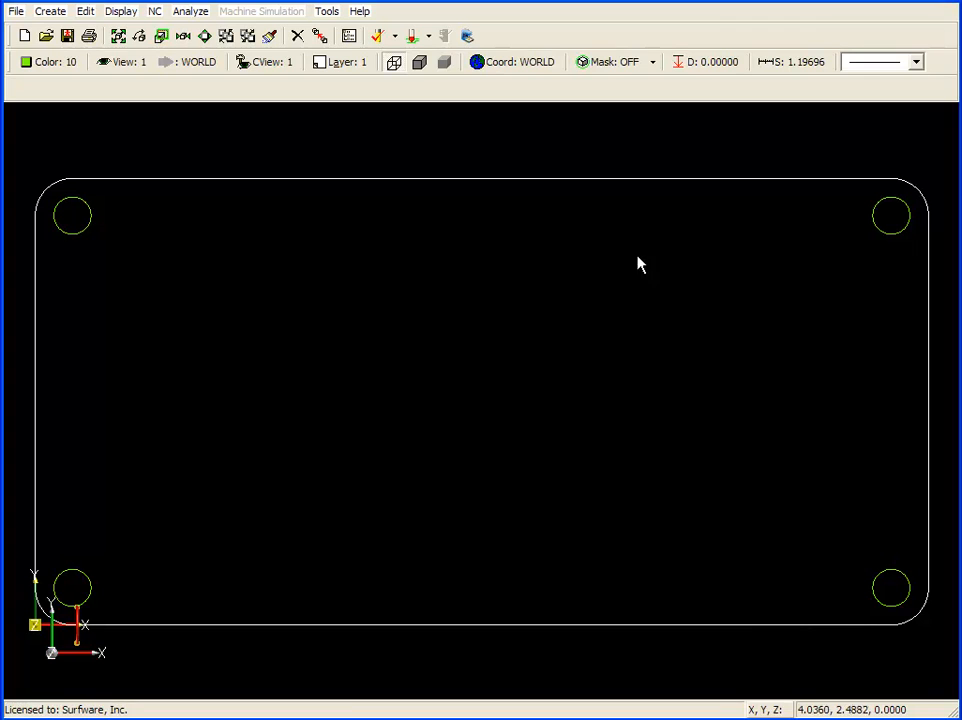
# - Try to delete each of the four corner circles on the Holes layer with single selection
pyautogui.click(297, 36)
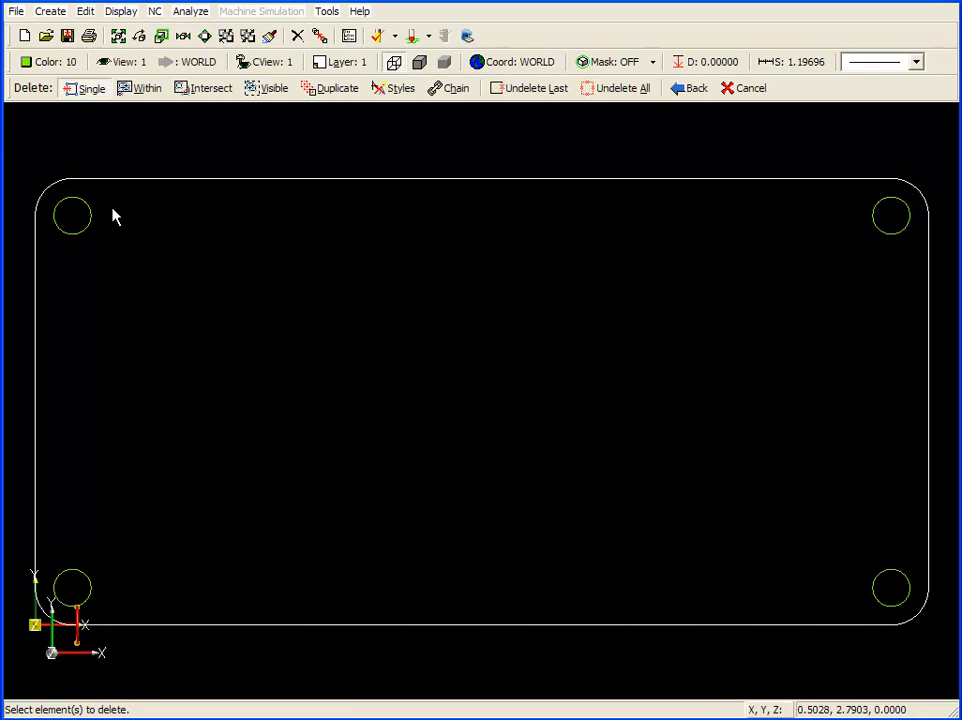
pyautogui.click(86, 228)
pyautogui.click(888, 234)
pyautogui.click(890, 572)
pyautogui.click(80, 577)
# - Delete the upper edge of the rectangle, restore it with Undelete Last, and leave the Delete command
pyautogui.click(425, 182)
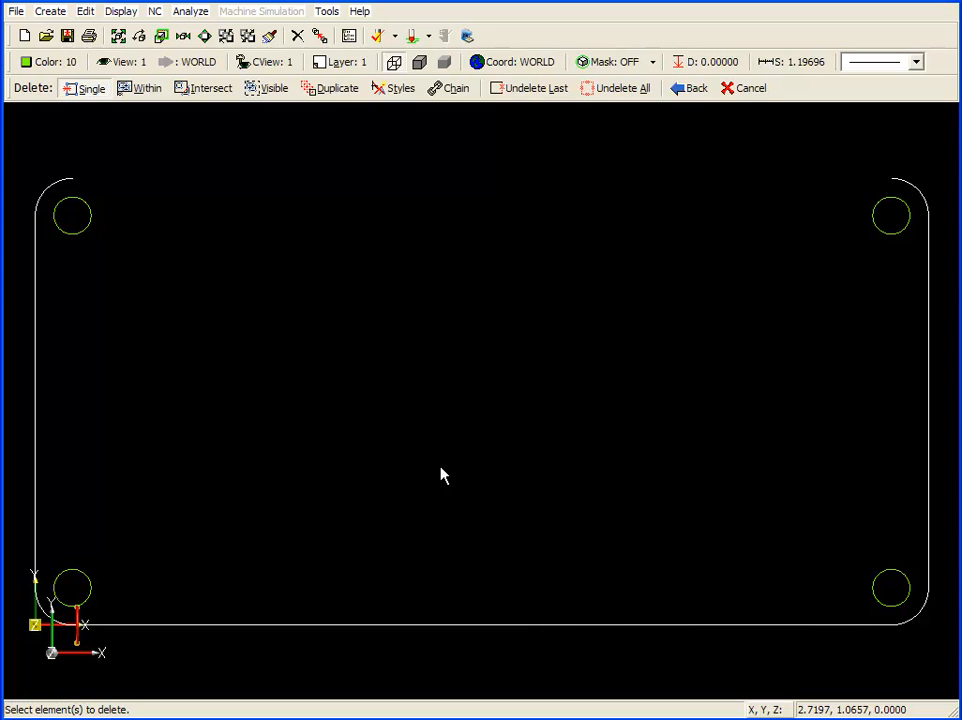
pyautogui.click(520, 90)
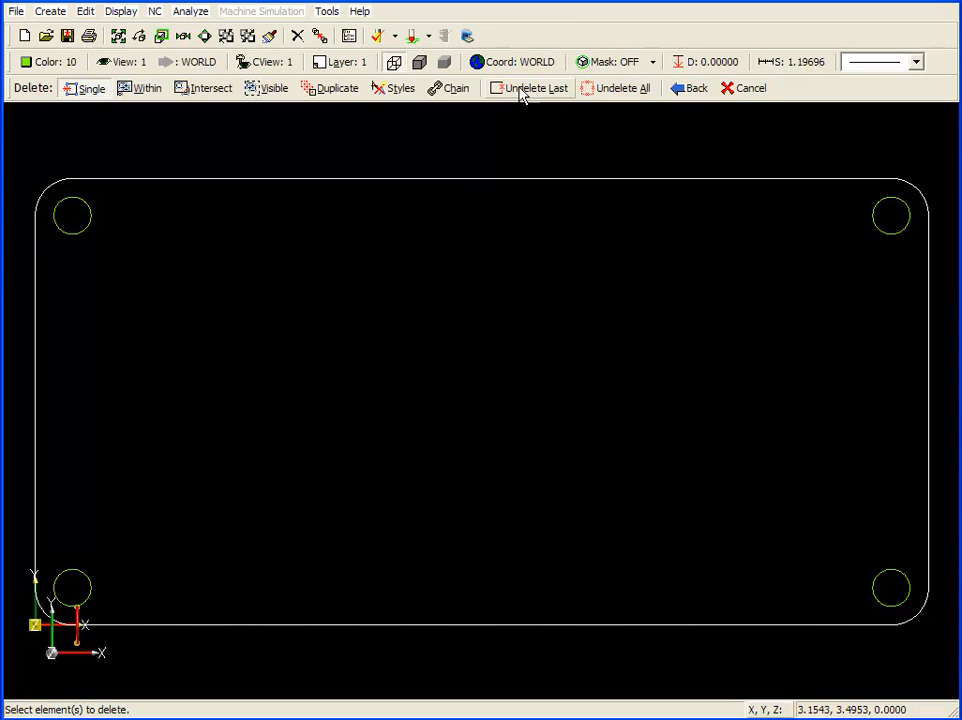
pyautogui.click(752, 92)
# - Set the Holes layer as selectable and make the Rectangle layer unselectable
pyautogui.click(348, 66)
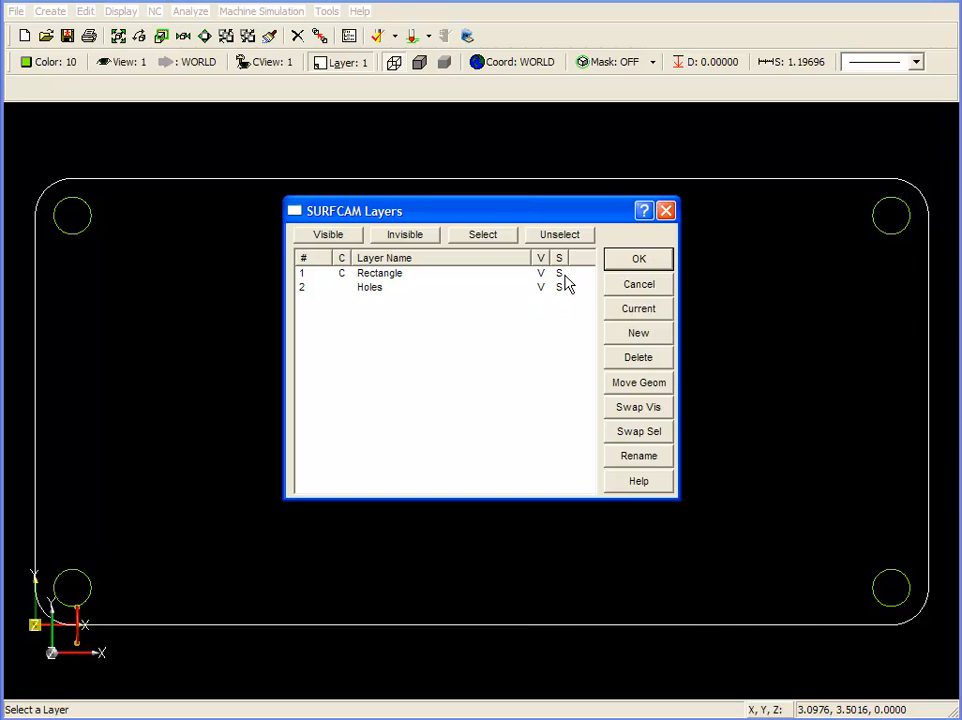
pyautogui.click(559, 274)
pyautogui.click(638, 261)
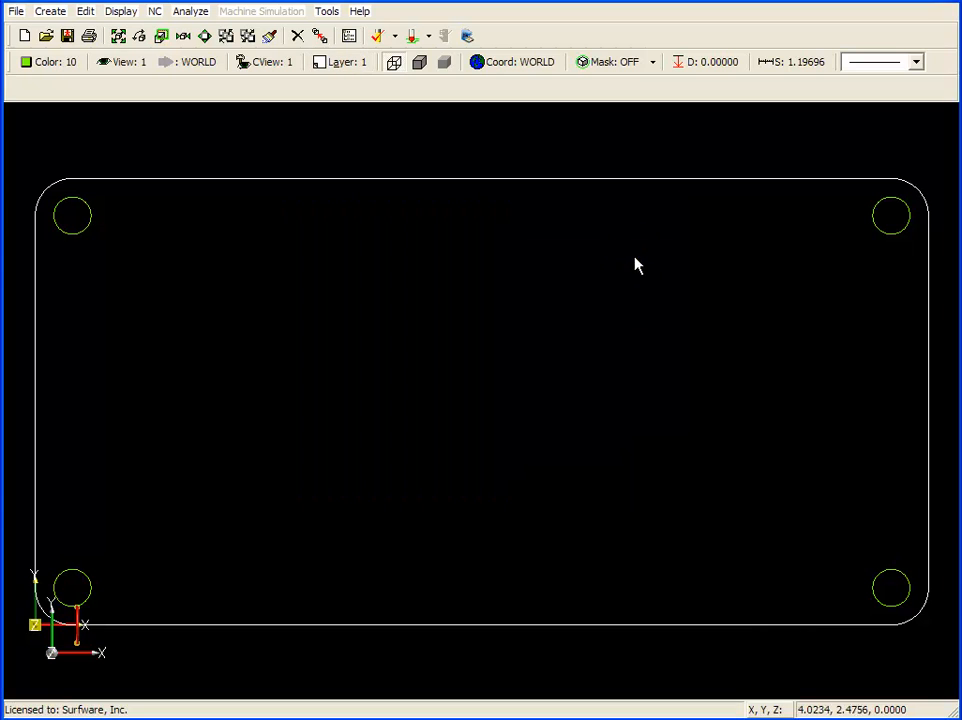
# - Delete the upper-left, lower-left and lower-right circles, and try to delete the rectangle's upper edge, corner fillet and left edge
pyautogui.click(297, 36)
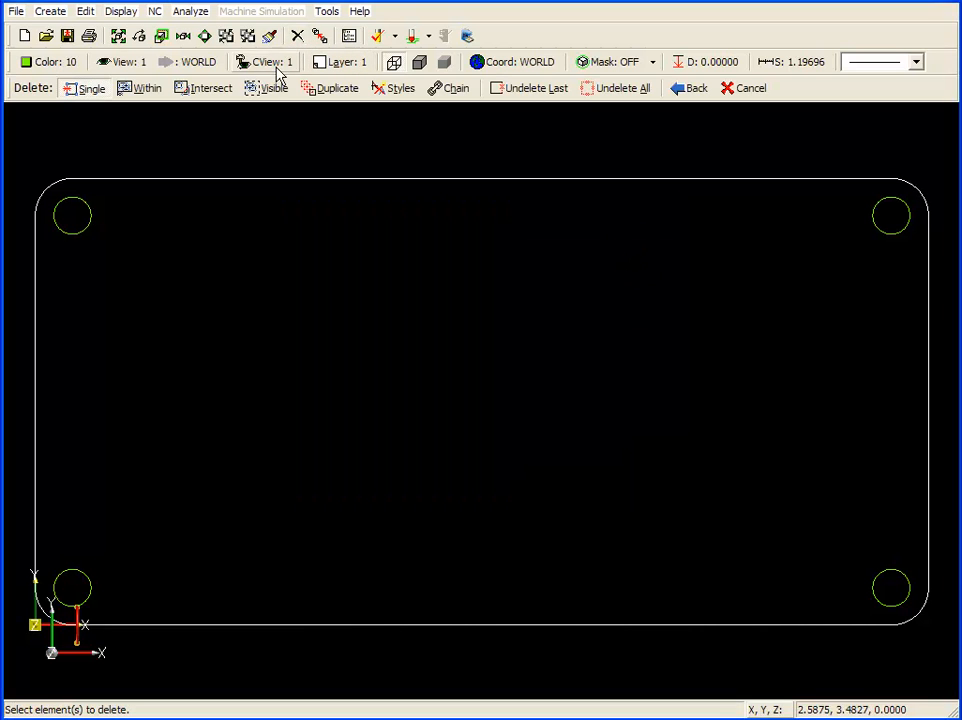
pyautogui.click(89, 221)
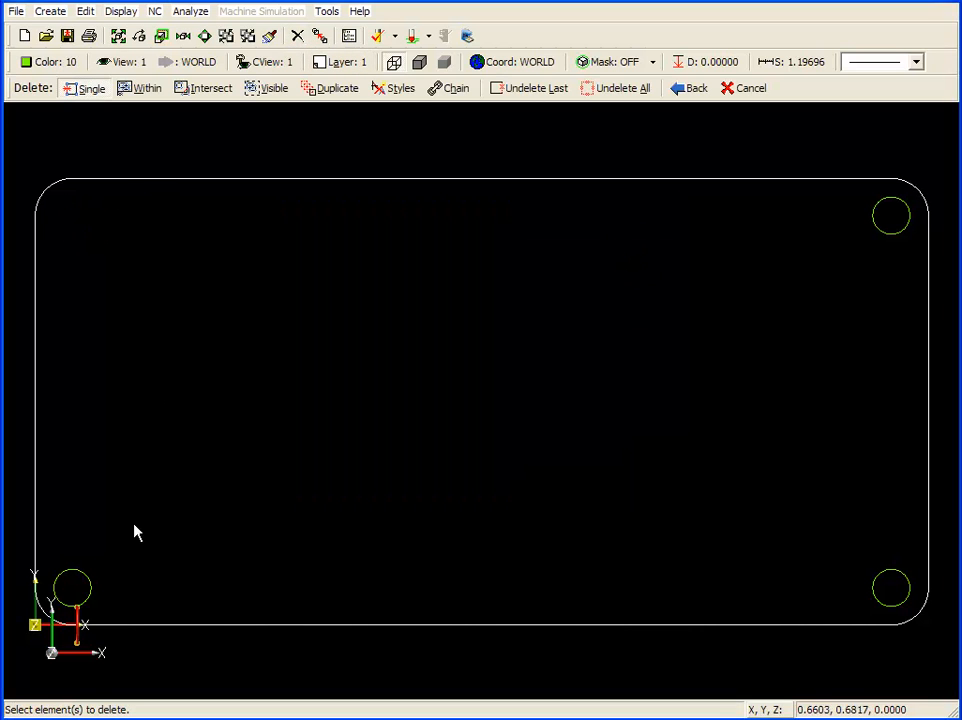
pyautogui.click(90, 587)
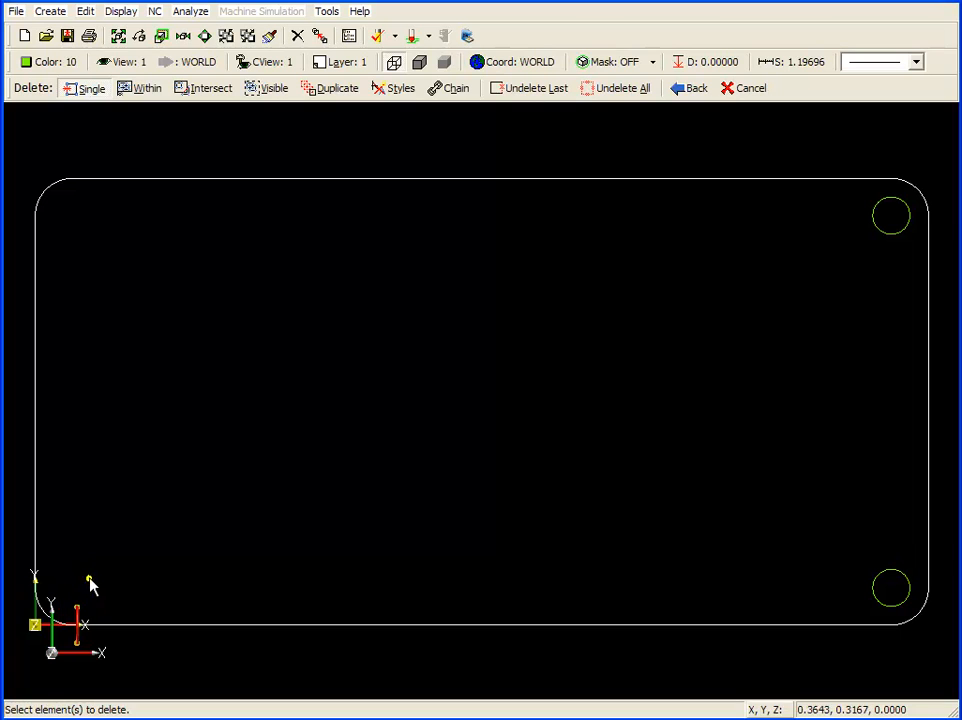
pyautogui.click(896, 571)
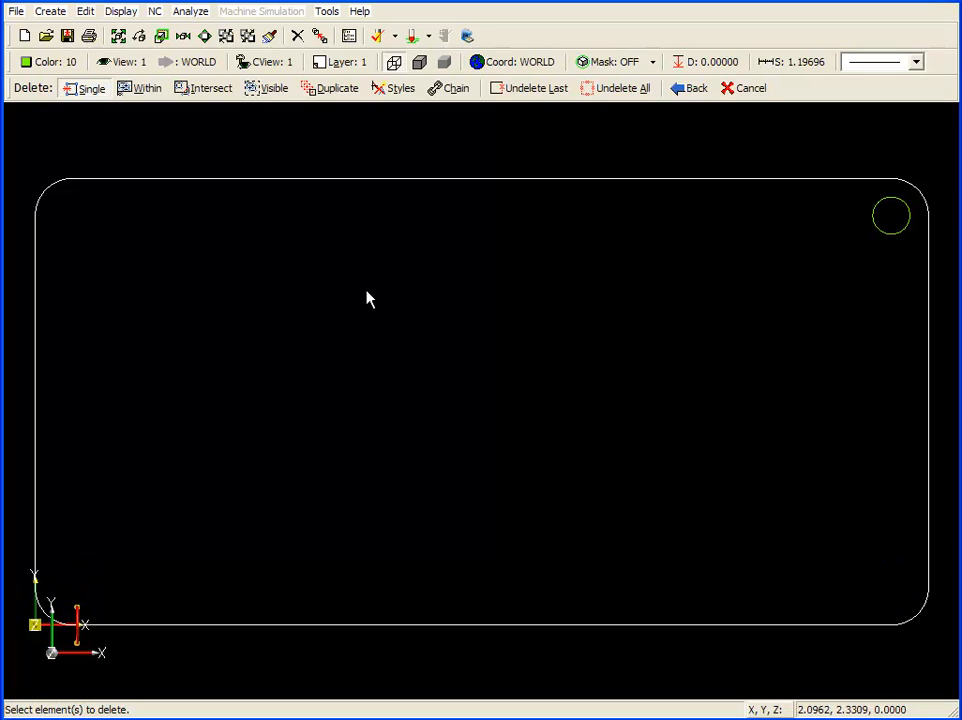
pyautogui.click(197, 183)
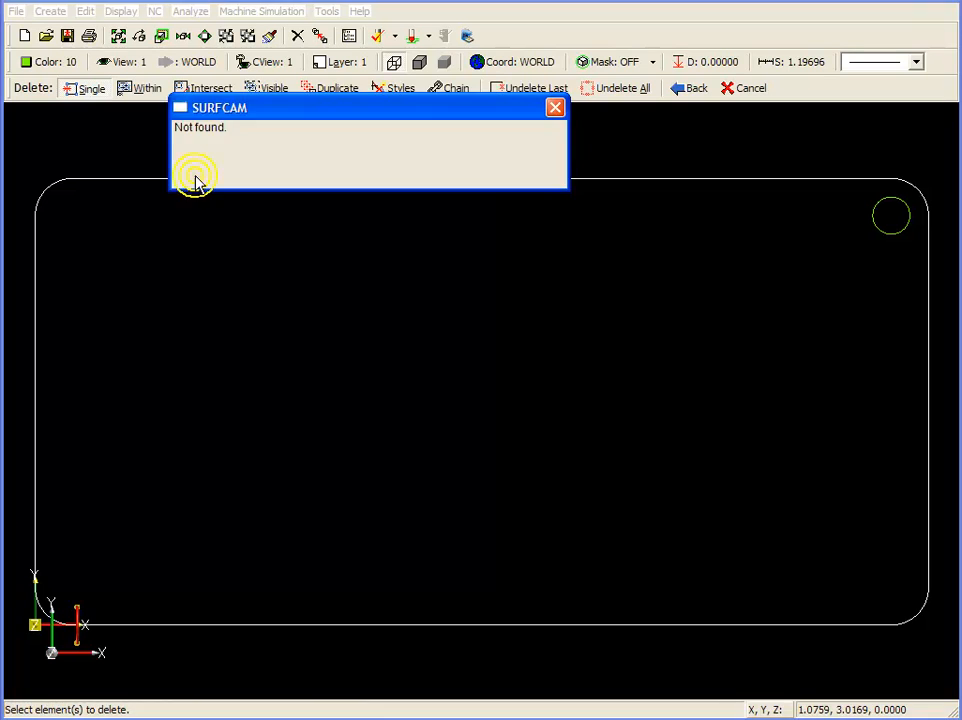
pyautogui.click(50, 189)
pyautogui.click(32, 281)
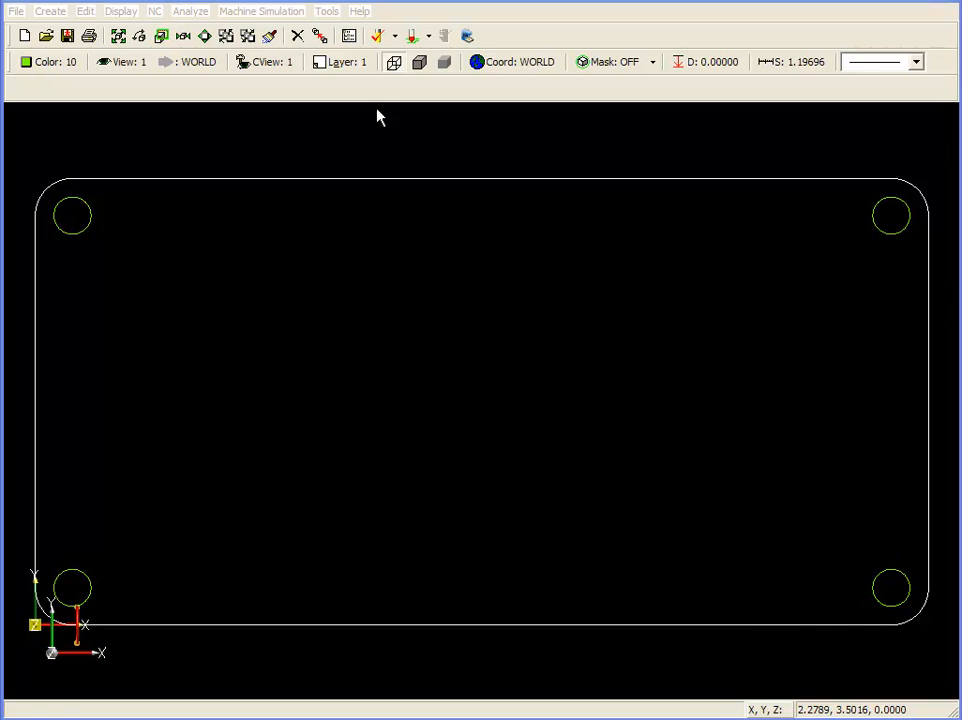
# - Move the two upper corner circles to the Rectangle layer with Move Geom, using multiple selection
pyautogui.click(345, 62)
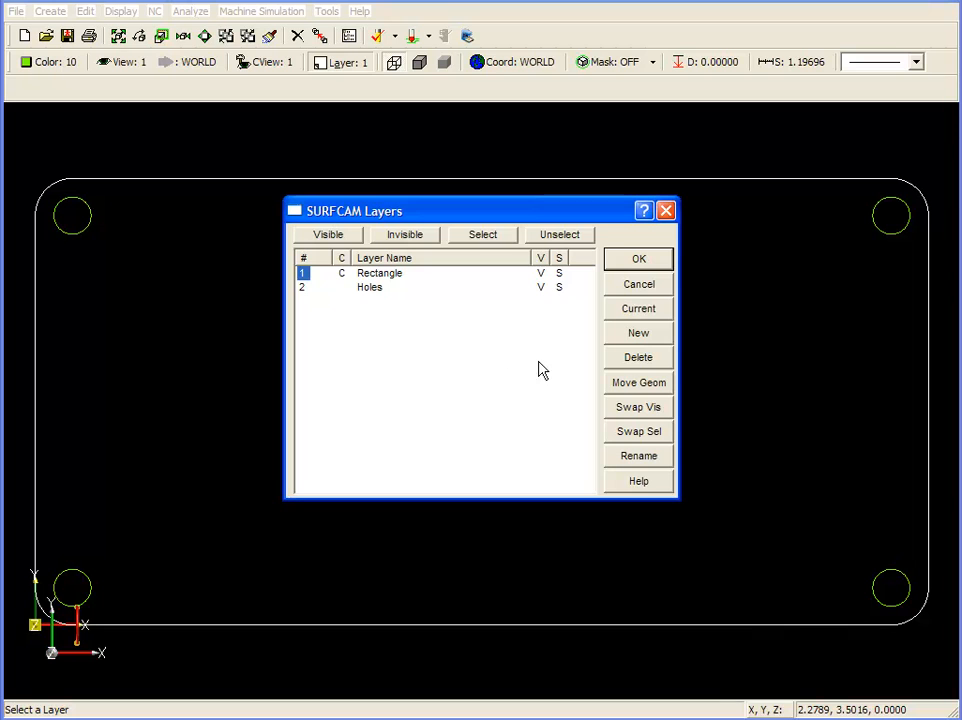
pyautogui.click(659, 385)
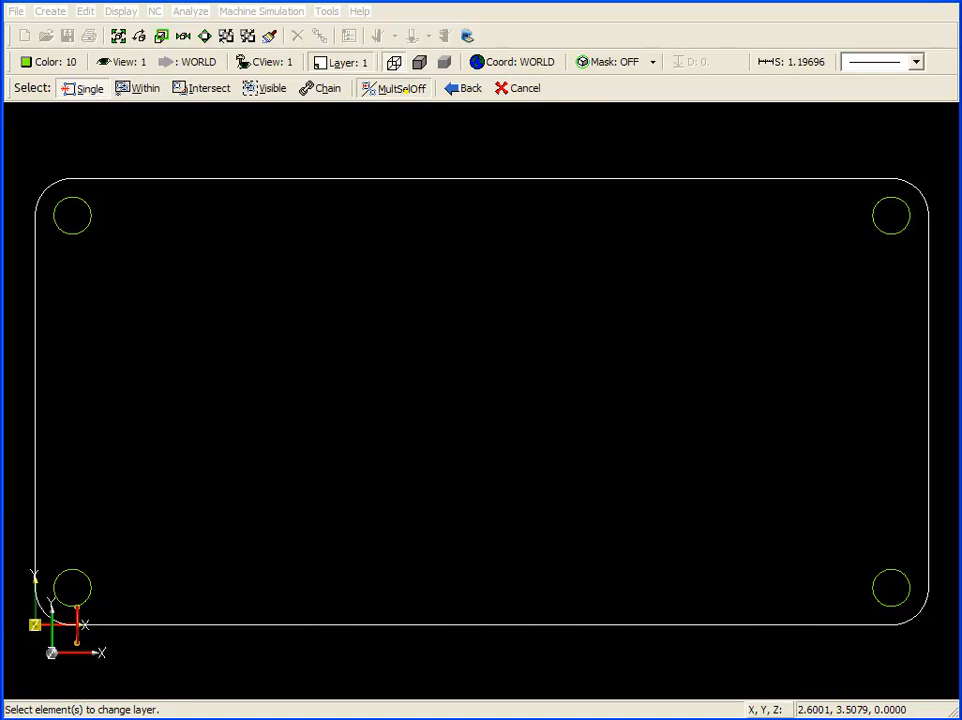
pyautogui.click(404, 90)
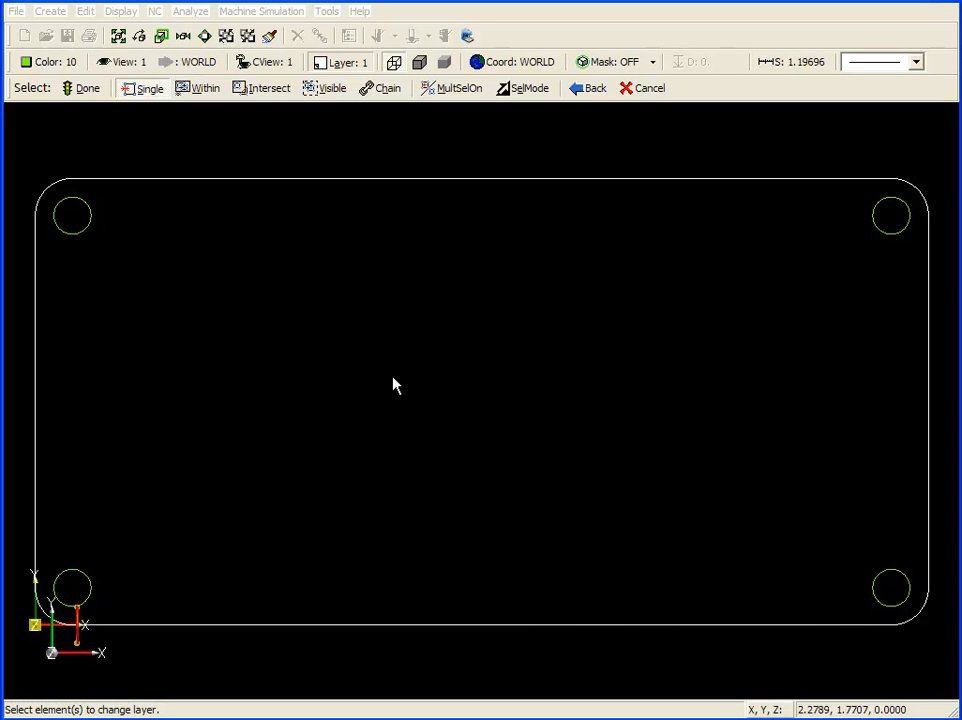
pyautogui.click(87, 219)
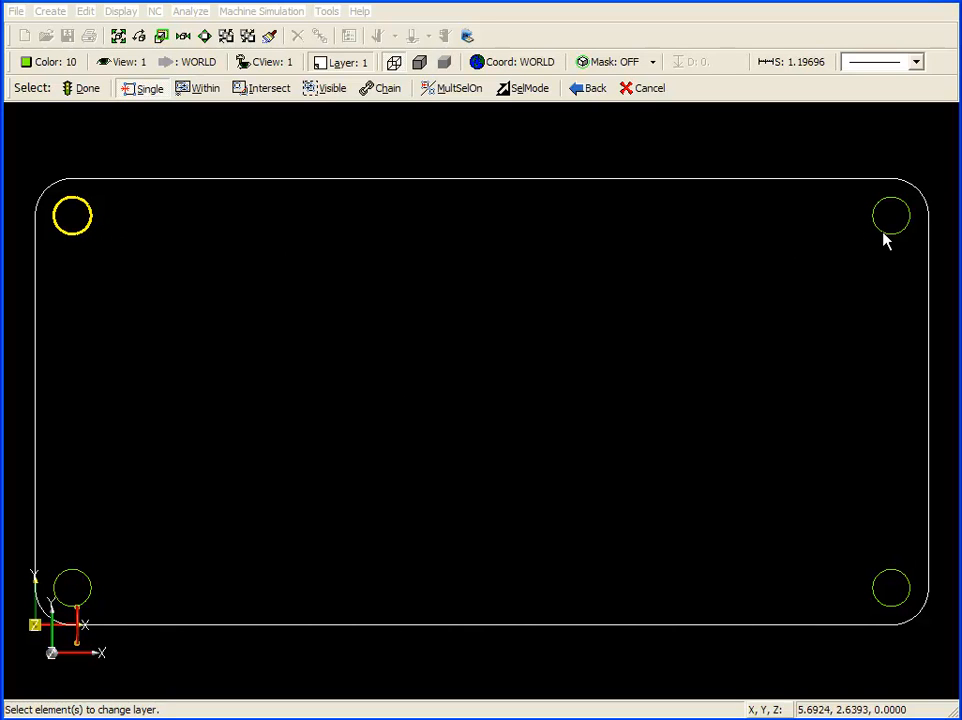
pyautogui.click(90, 90)
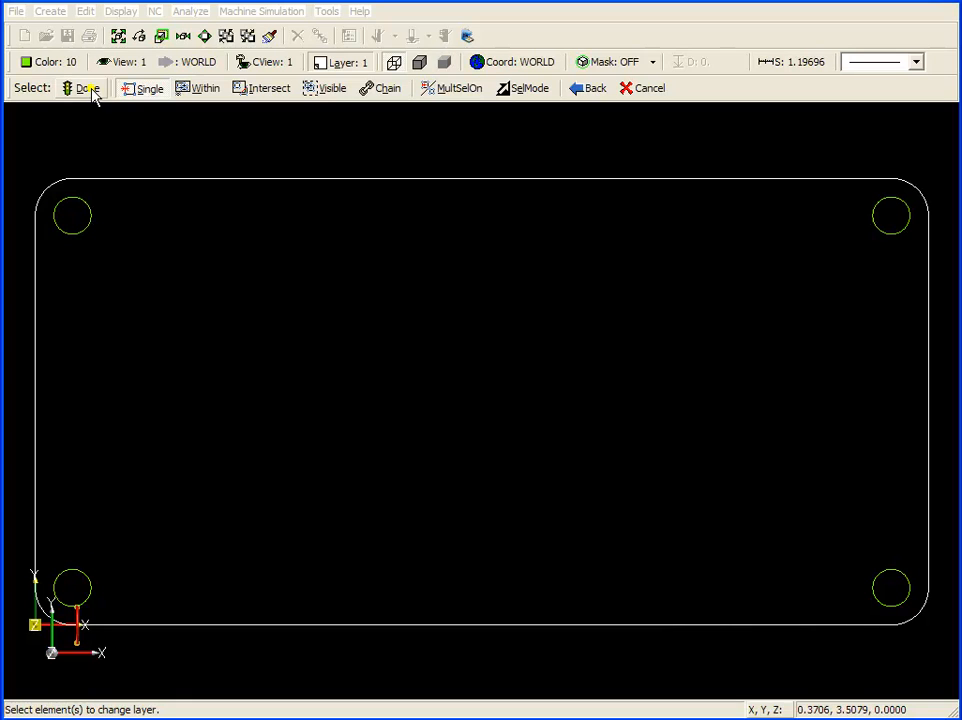
pyautogui.click(474, 92)
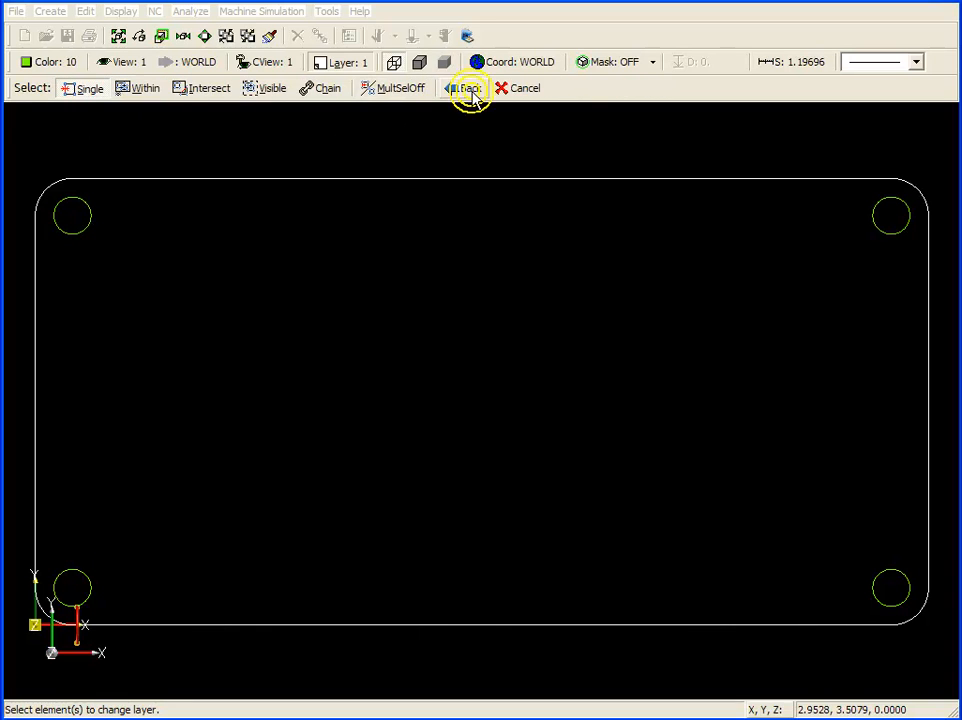
pyautogui.click(523, 90)
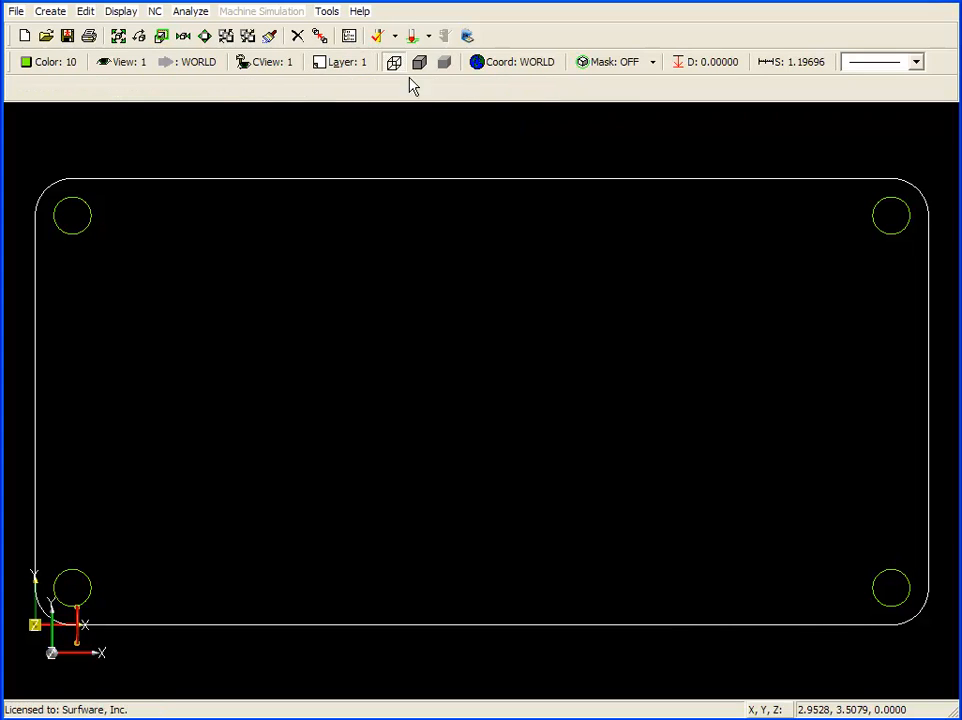
# - Make the Holes layer invisible to check which circles belong to the Rectangle layer
pyautogui.click(358, 65)
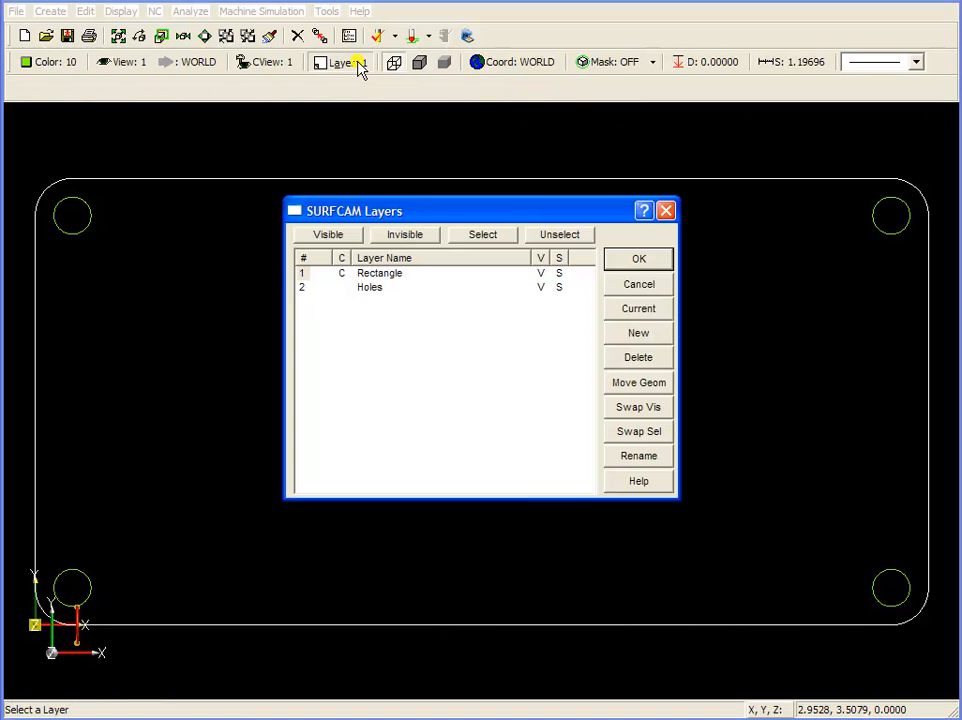
pyautogui.click(541, 288)
pyautogui.click(643, 260)
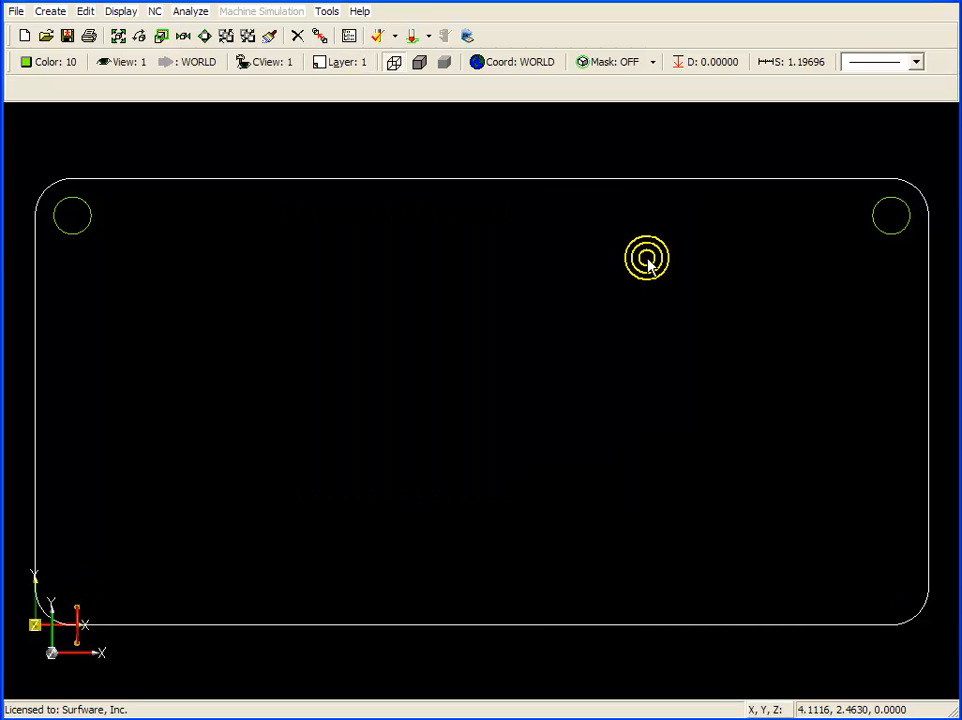